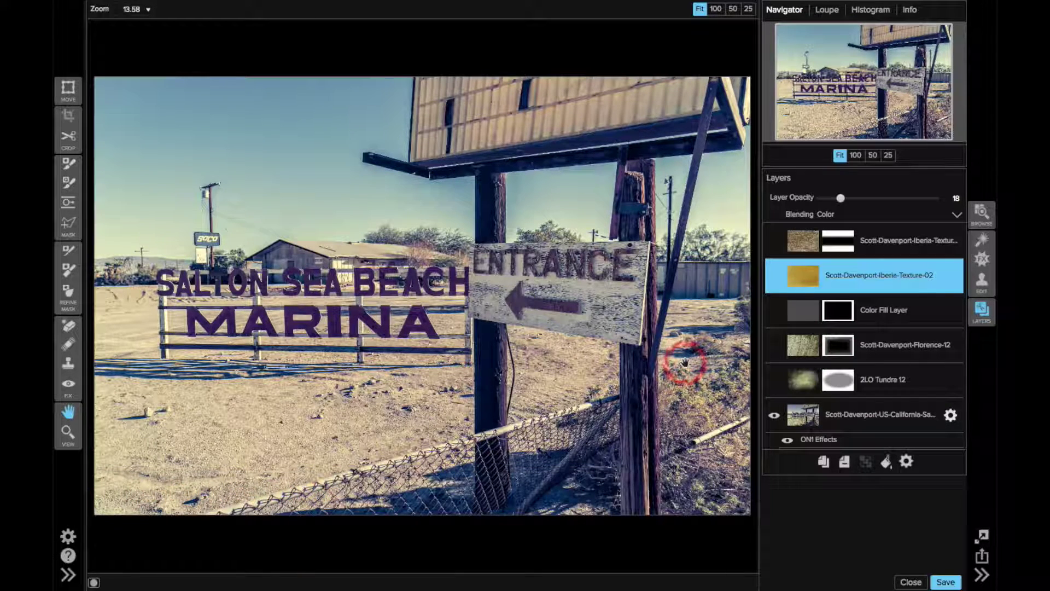
Browse the extras library to My Extras > Textures > Tundra, then hide the browser
key(super+Left)
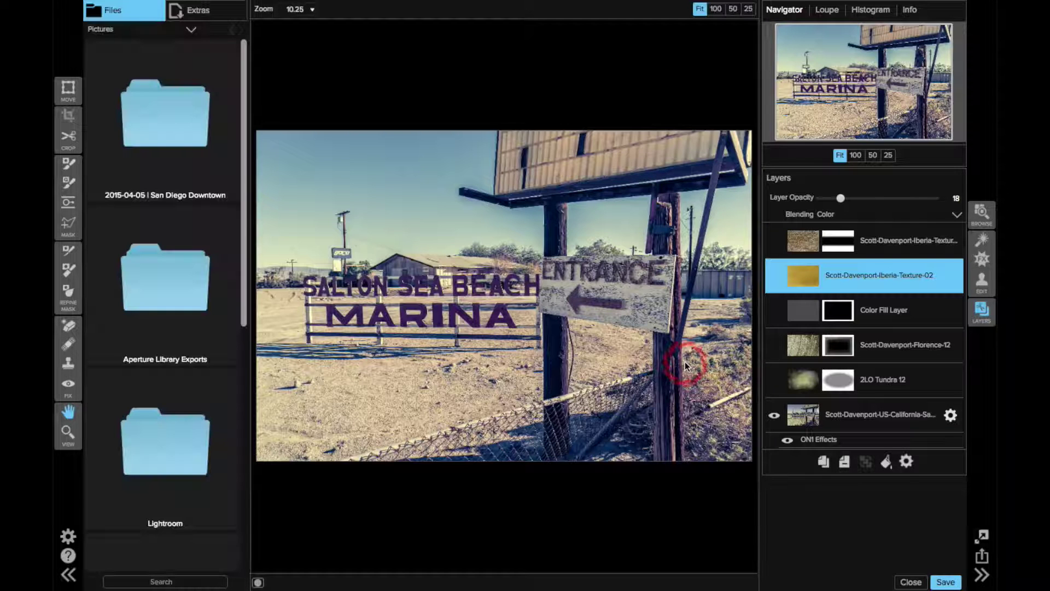
click(203, 14)
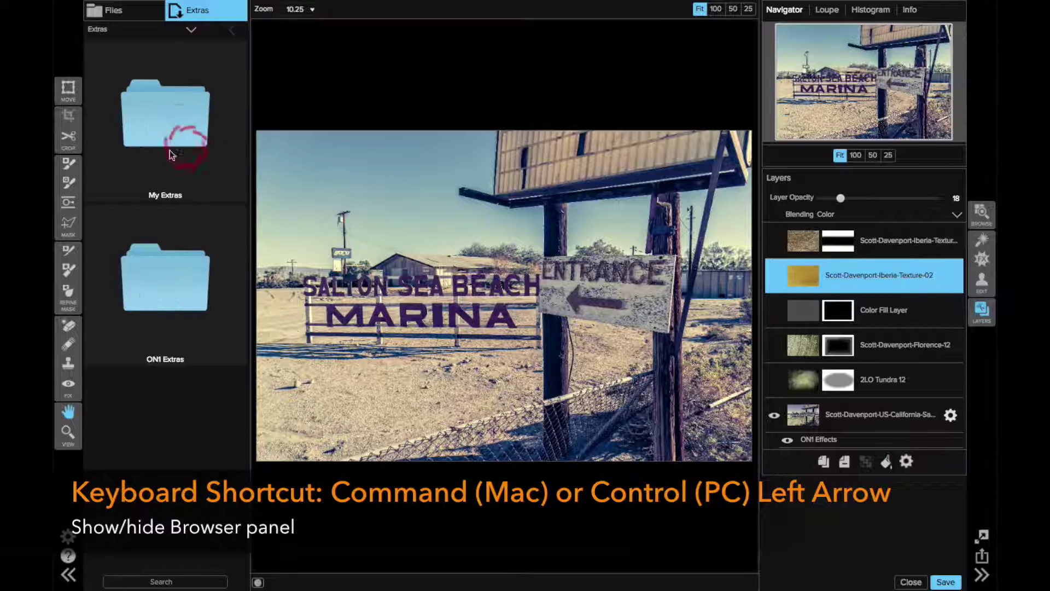
click(169, 116)
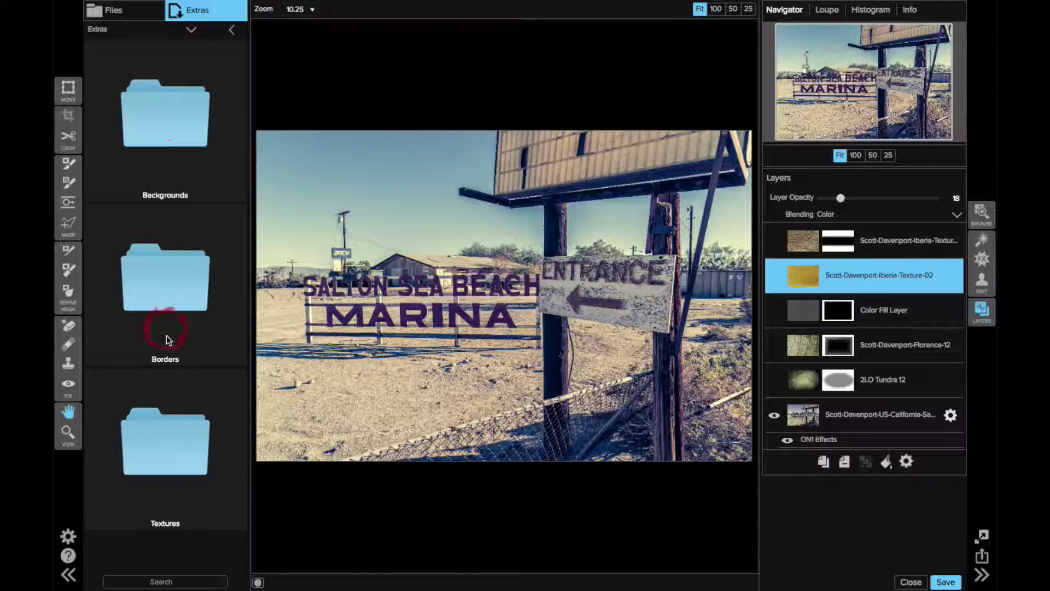
click(169, 438)
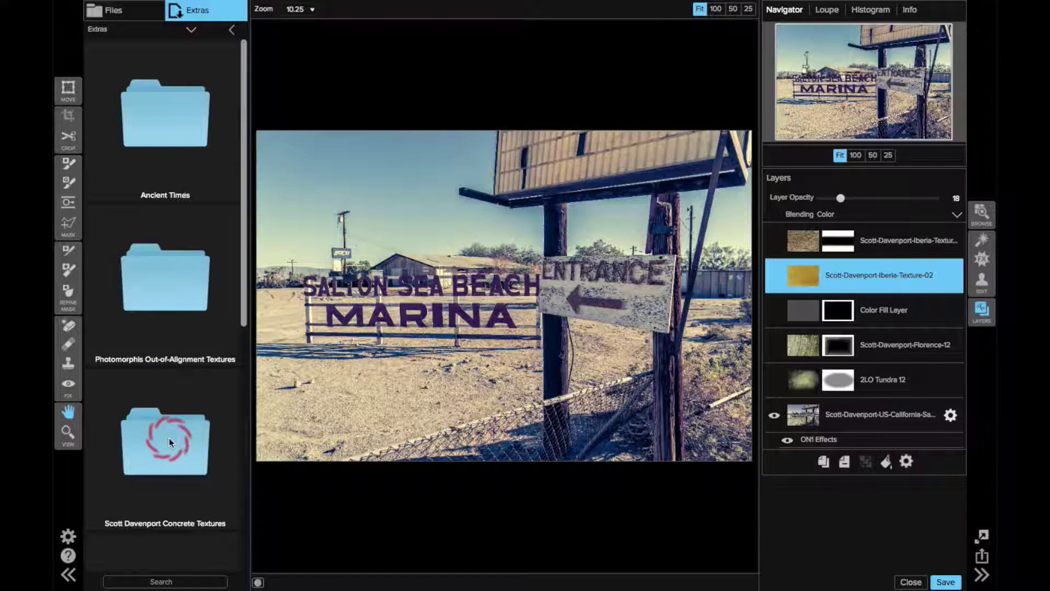
scroll(162, 457, down, 3)
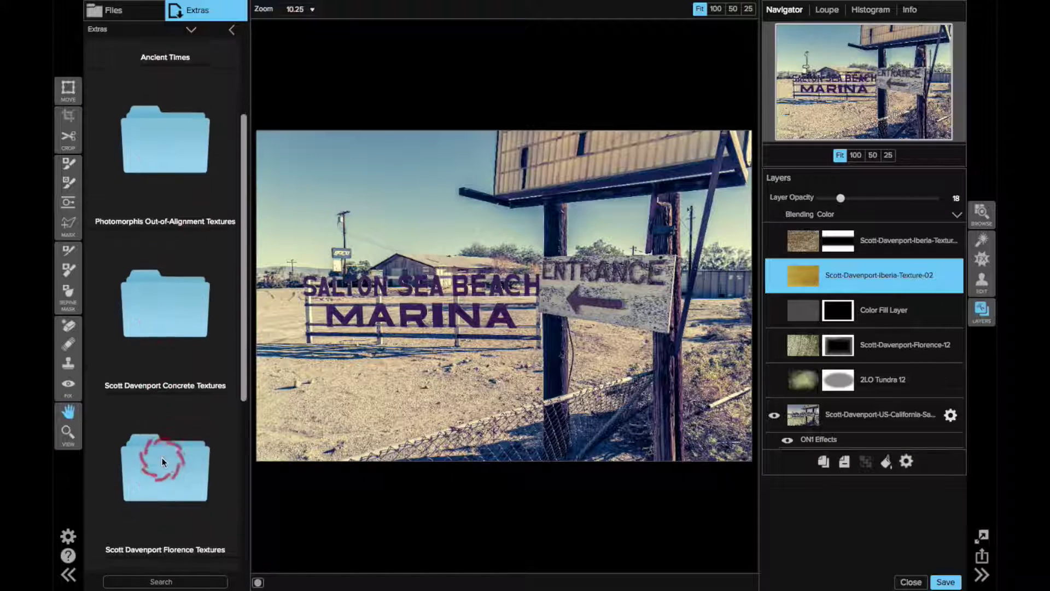
scroll(162, 457, up, 2)
scroll(161, 459, down, 5)
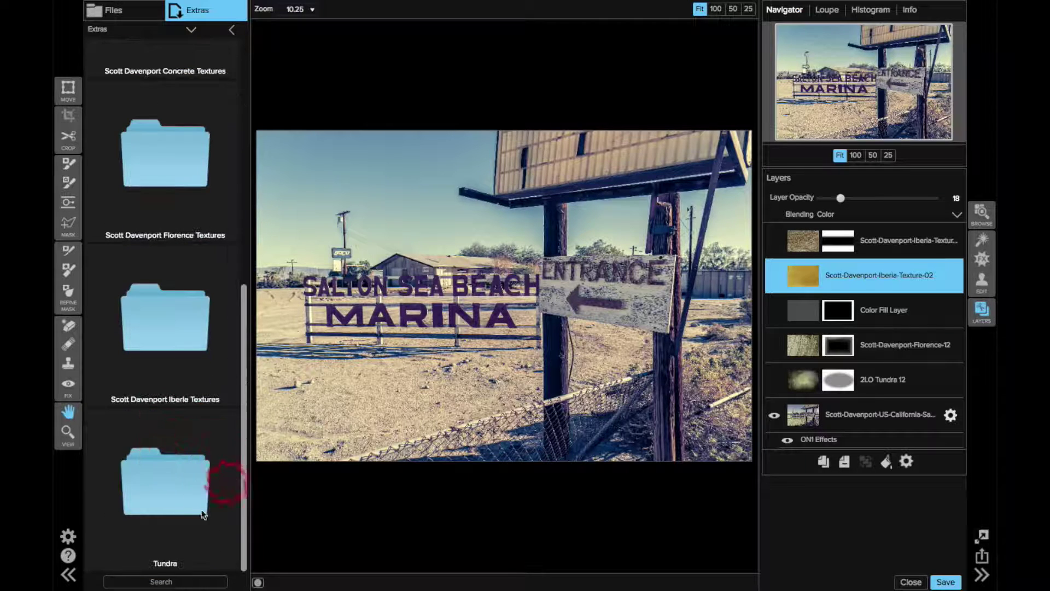
click(166, 489)
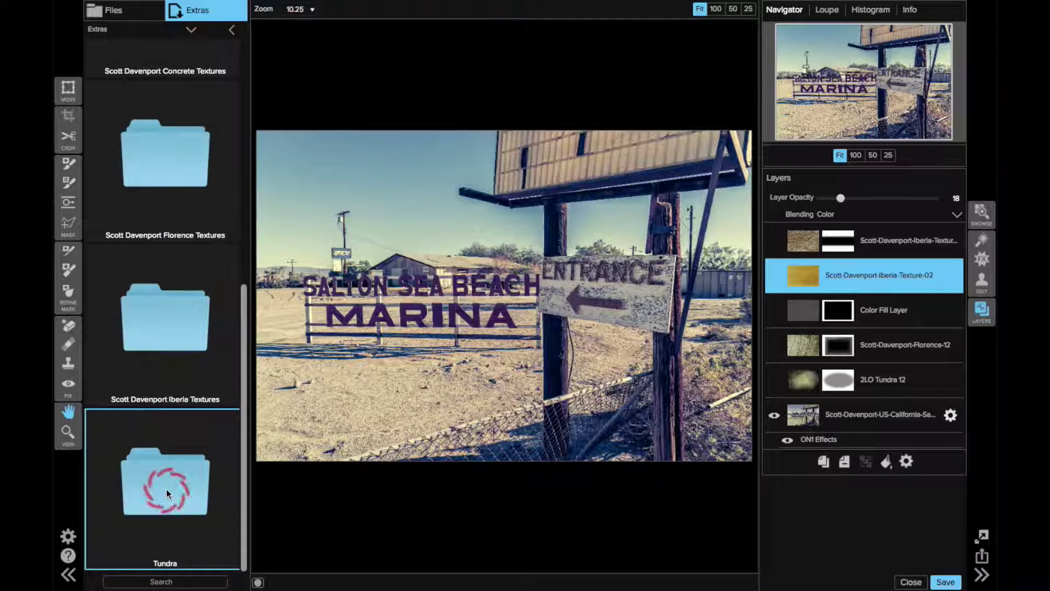
scroll(171, 280, up, 5)
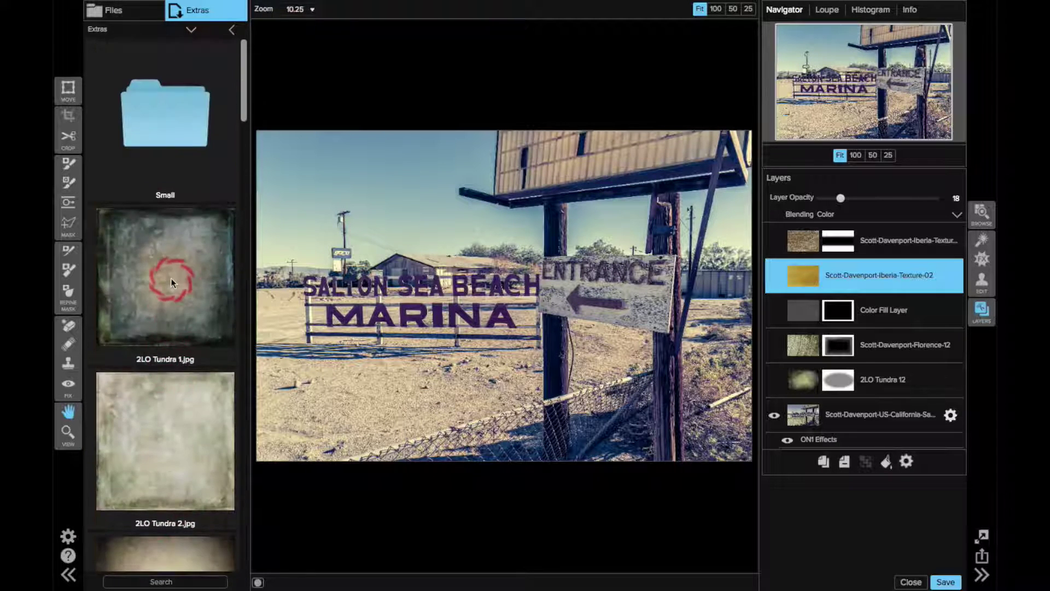
scroll(171, 280, down, 5)
scroll(171, 282, down, 8)
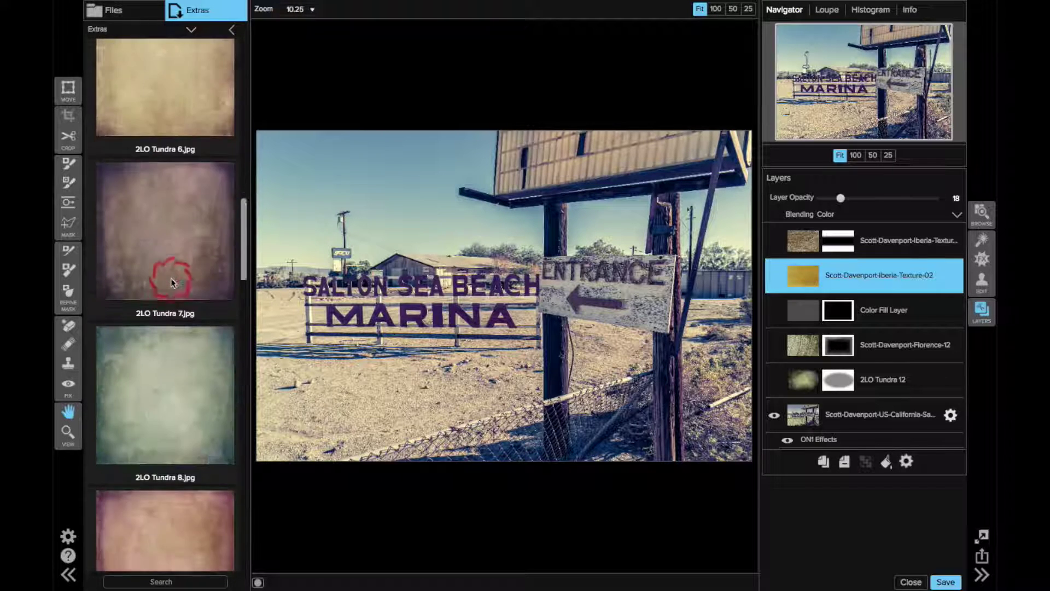
scroll(171, 278, down, 1)
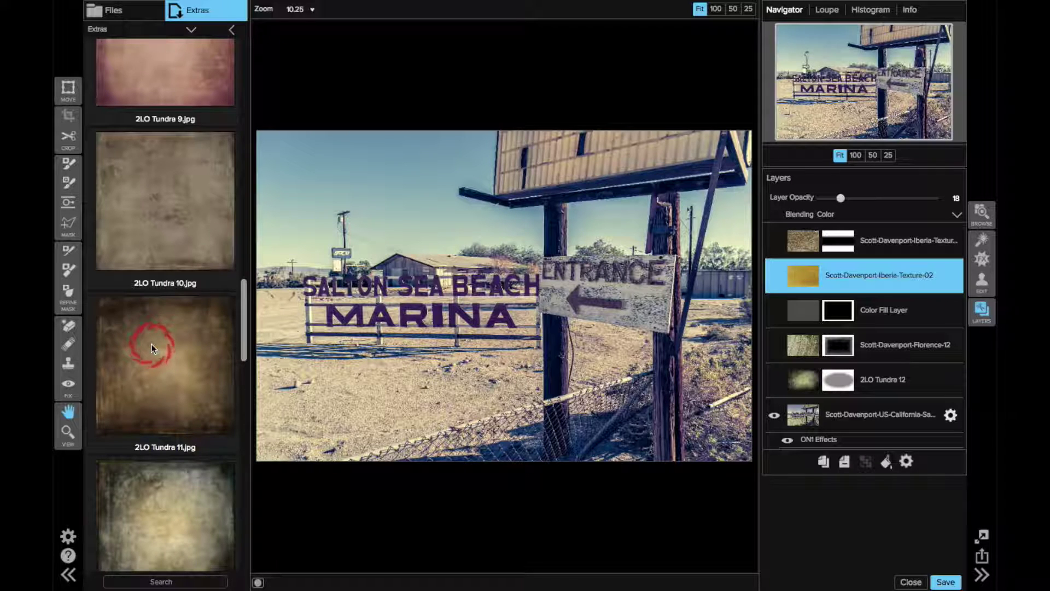
key(ctrl+Left)
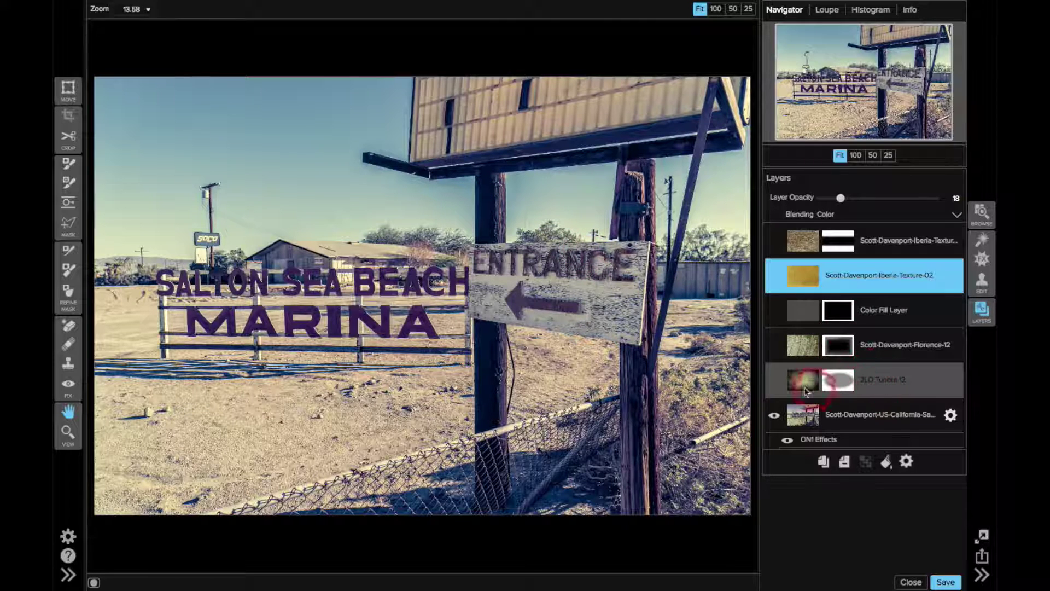
Turn on and select the 2LO Tundra 12 layer, previewing its mask with Ctrl-M and hiding it
click(775, 381)
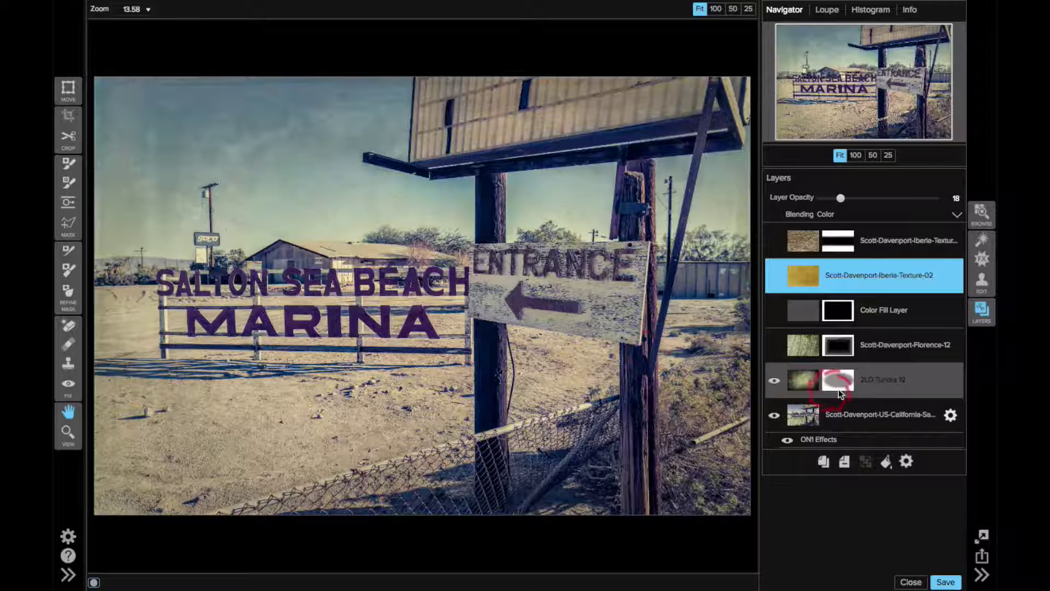
click(875, 381)
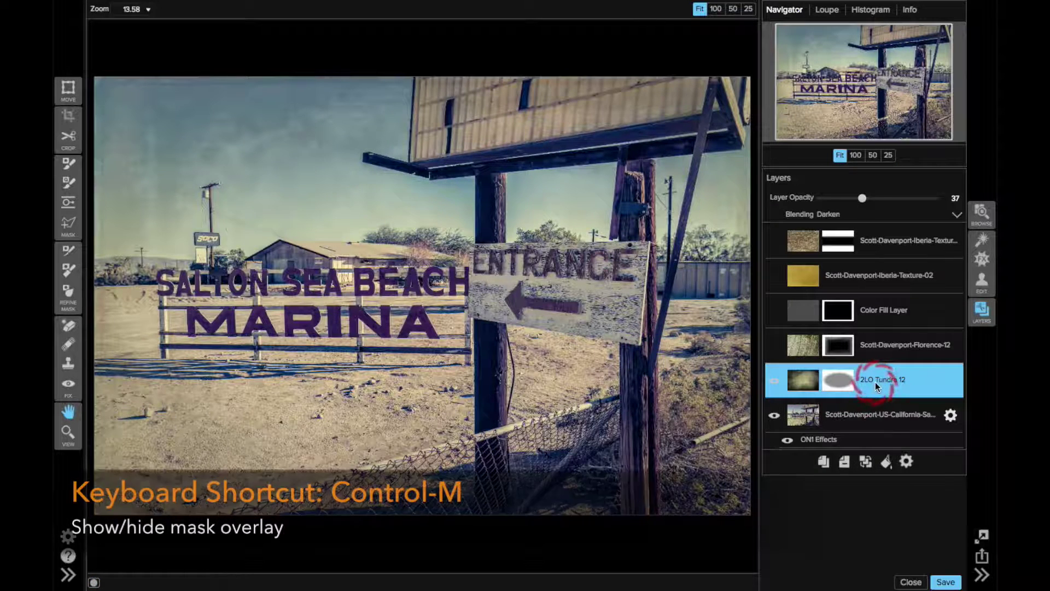
key(ctrl+m)
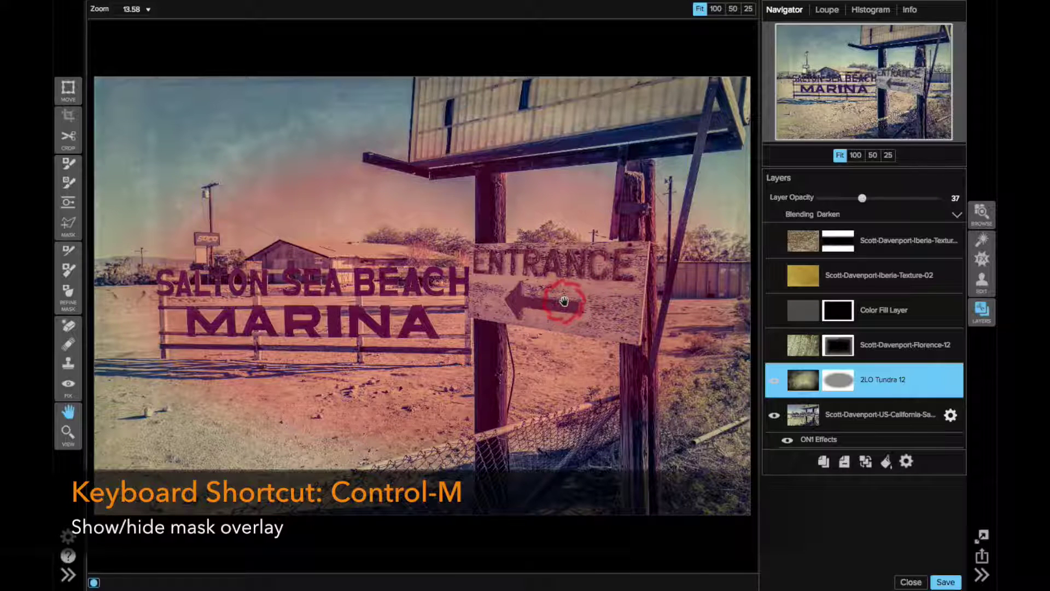
key(ctrl+m)
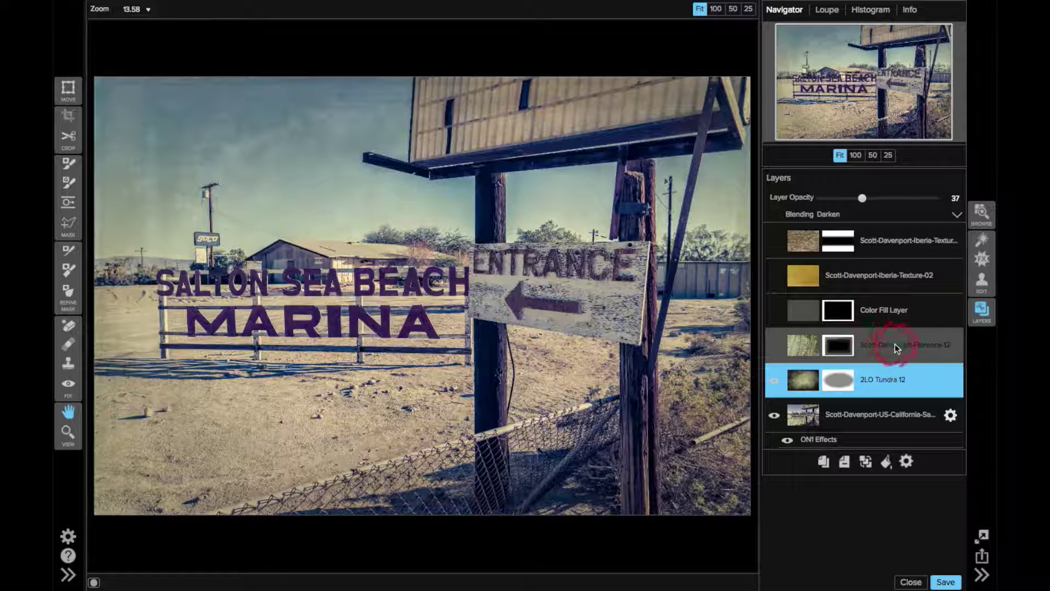
Turn on and select the Florence-12 layer and show its mask overlay
click(775, 345)
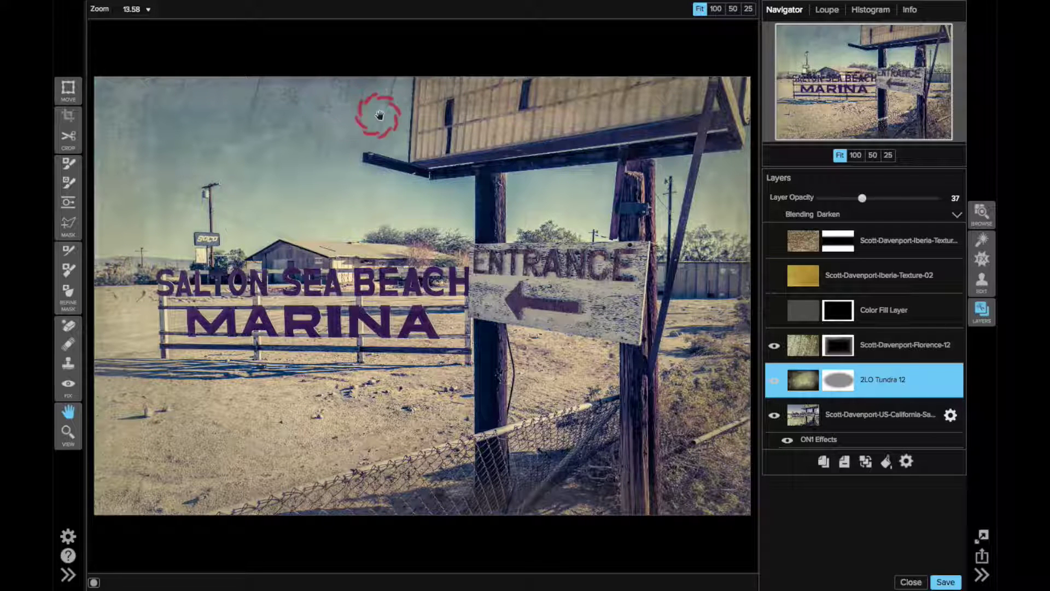
click(877, 343)
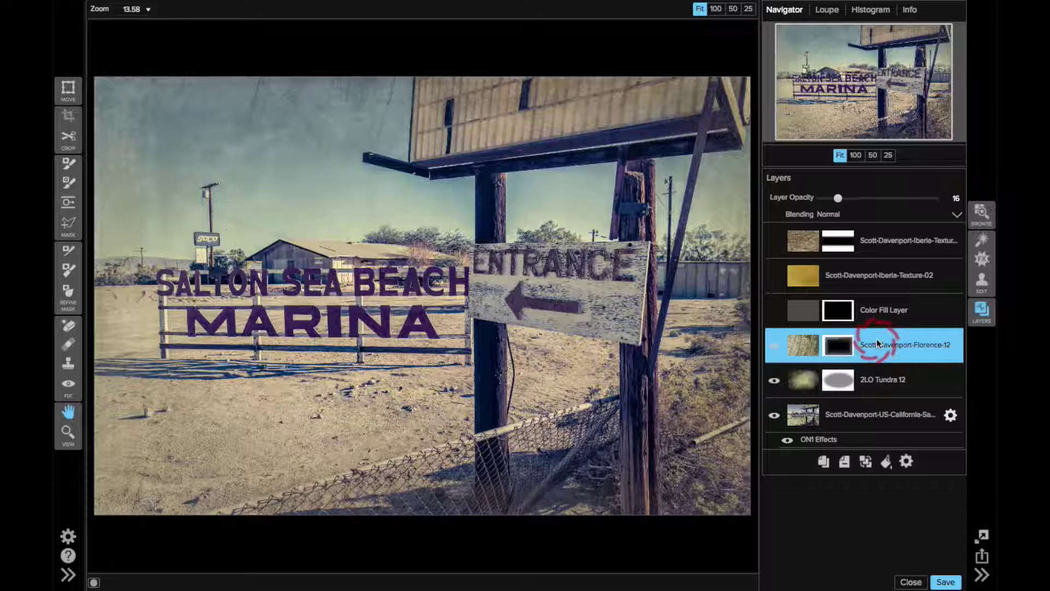
key(o)
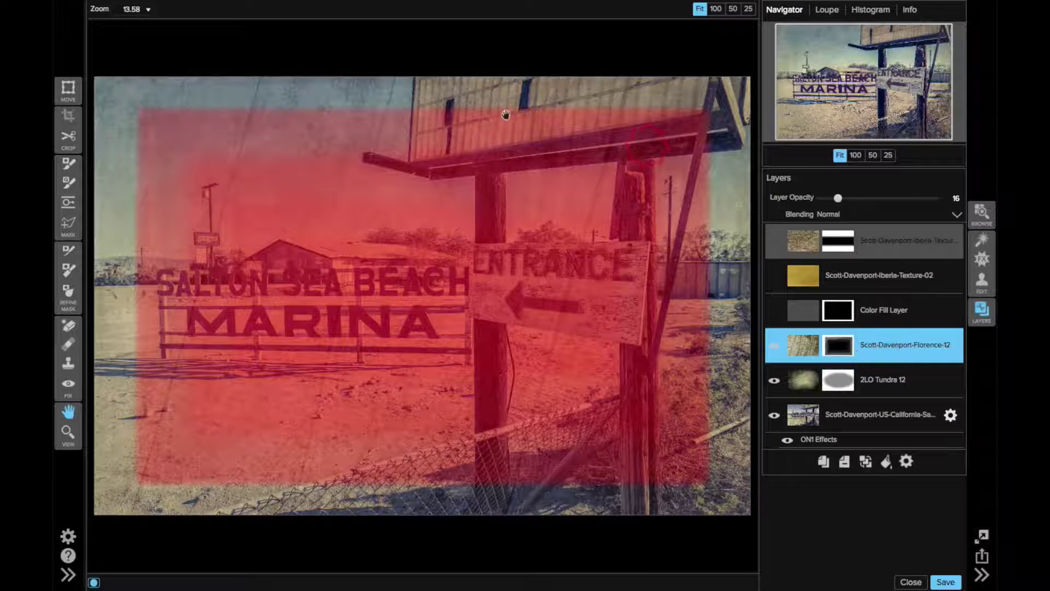
Use the mask lasso with Feather 37 to outline the mask along the photo's top edge
click(443, 209)
click(88, 204)
click(71, 226)
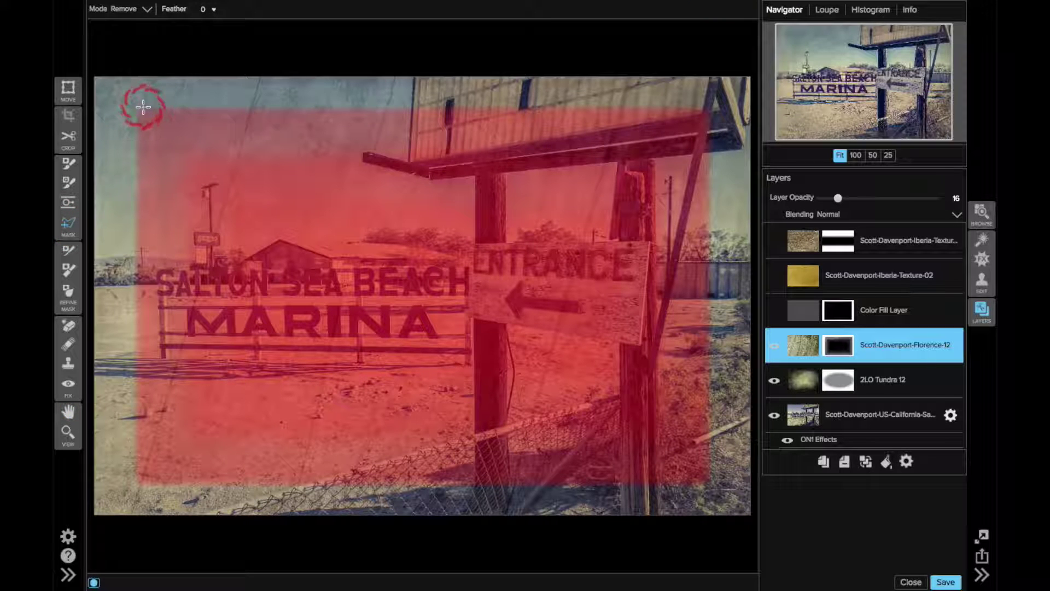
drag(169, 14, 210, 19)
mouse_move(125, 97)
mouse_down()
mouse_move(491, 86)
mouse_move(691, 117)
mouse_move(708, 313)
mouse_move(696, 486)
mouse_move(235, 446)
mouse_move(148, 469)
mouse_move(144, 110)
mouse_up()
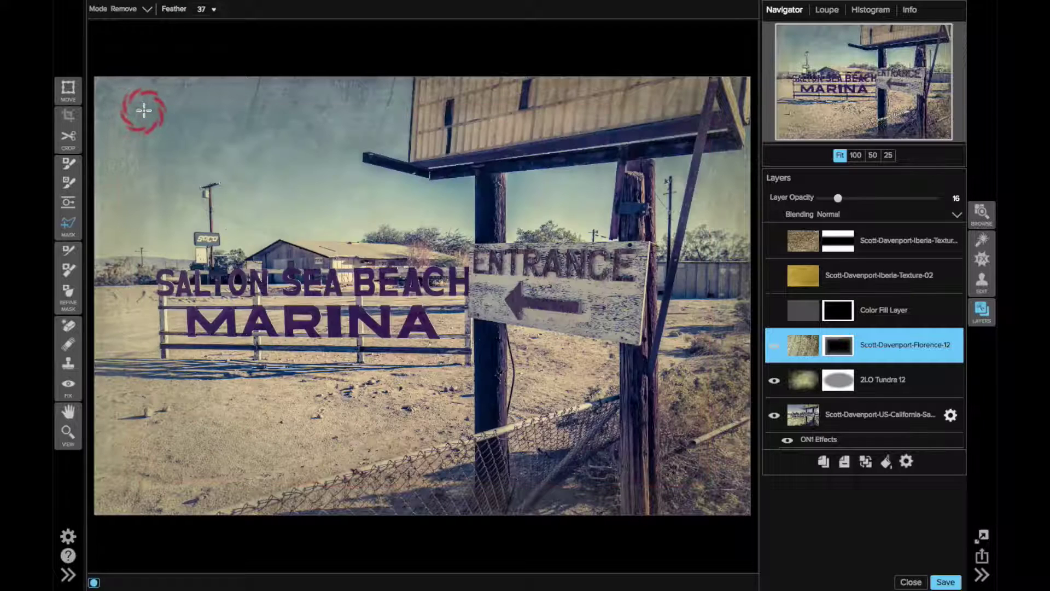
click(69, 291)
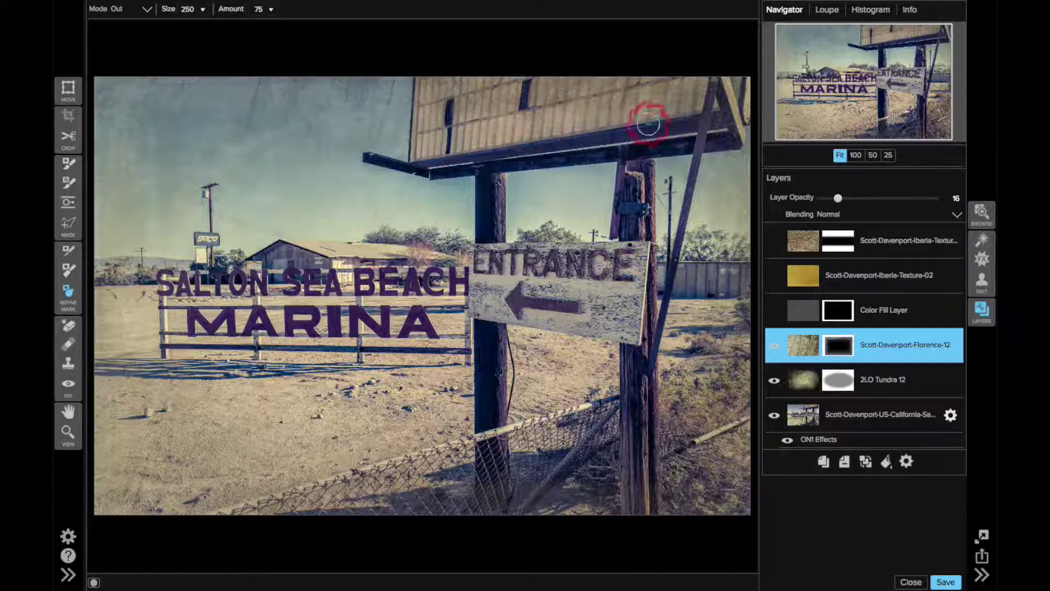
Select the Color Fill Layer in the layers panel
click(891, 319)
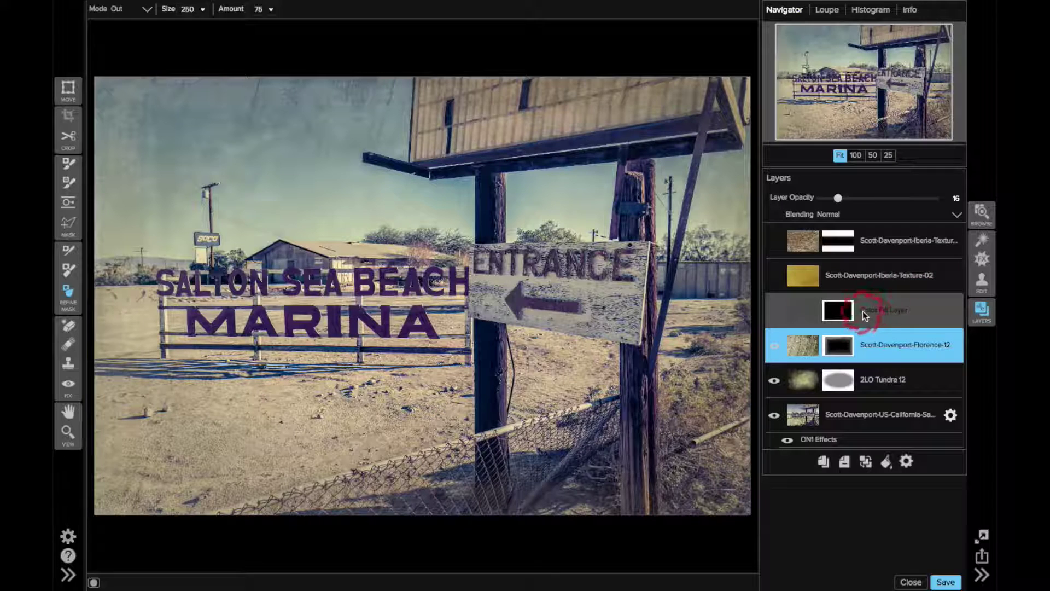
Make the Color Fill Layer visible and check the Florence-12 and 2LO Tundra 12 settings
click(868, 311)
click(774, 310)
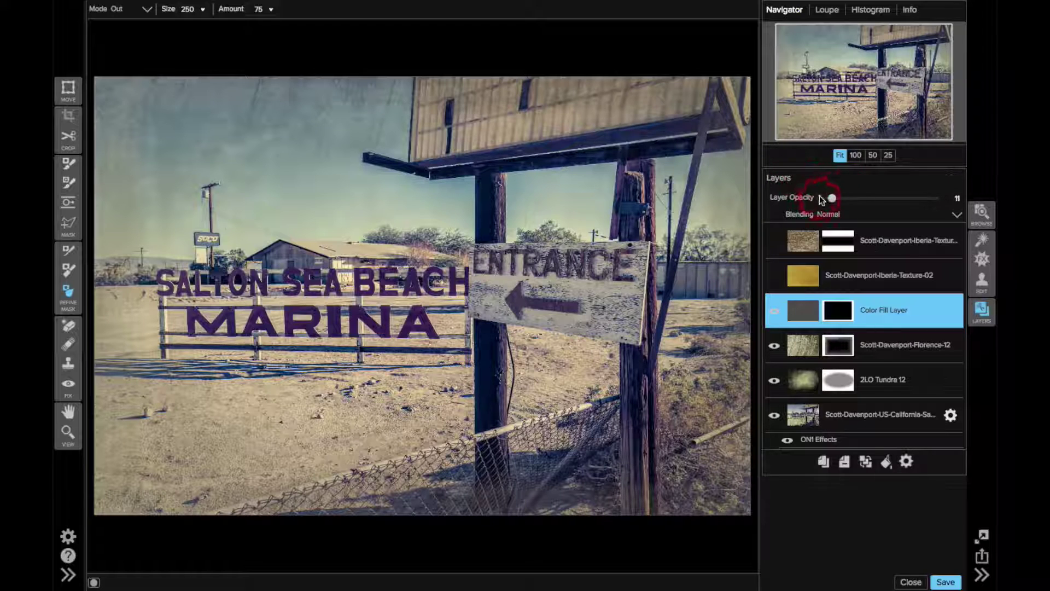
click(885, 350)
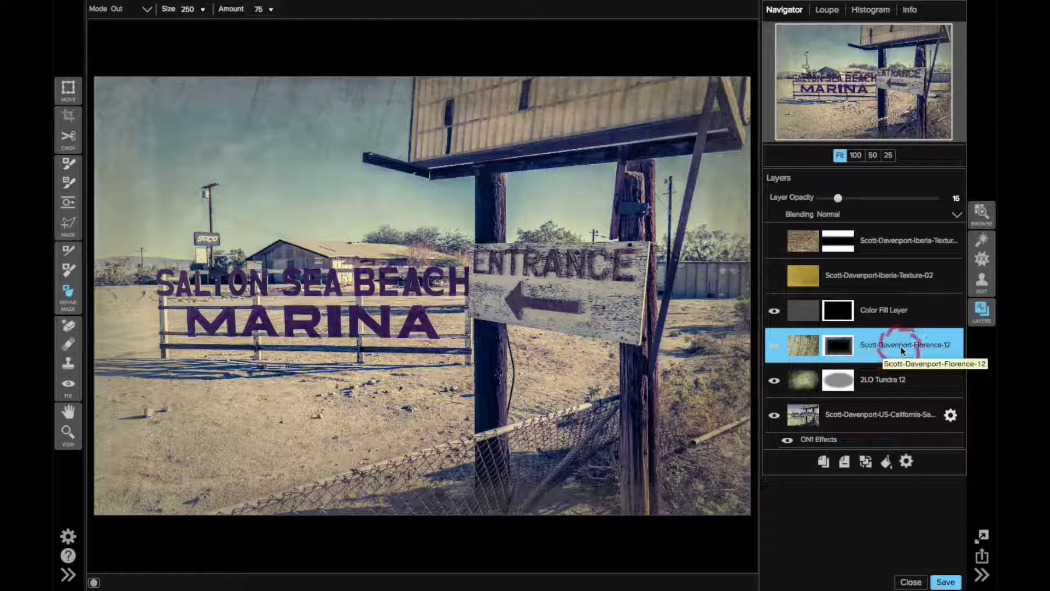
click(877, 377)
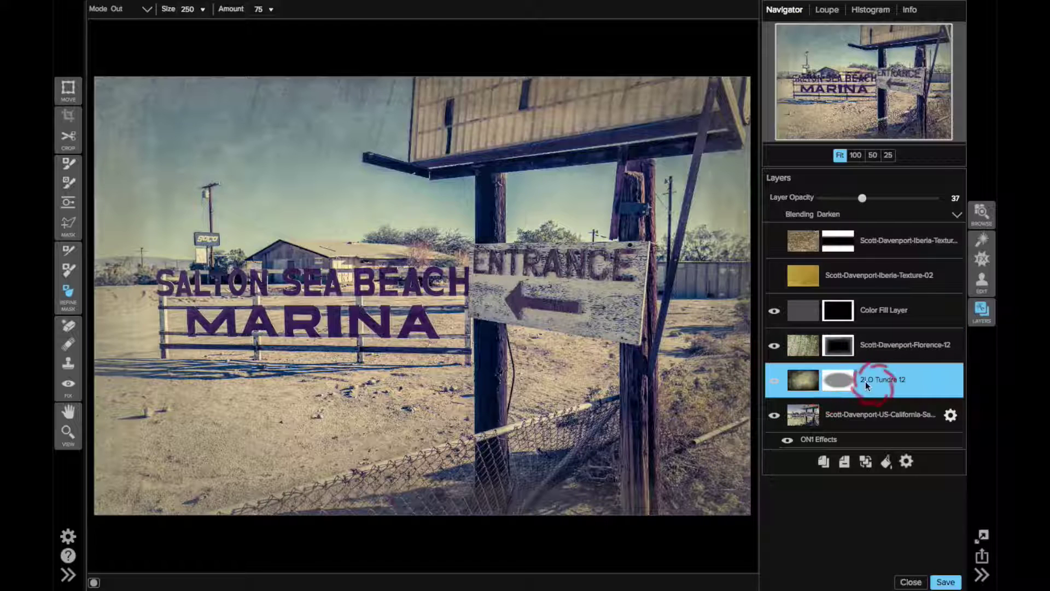
Try moving Iberia-Texture-02 higher in the stack, then add a new colour fill layer
drag(850, 278, 830, 221)
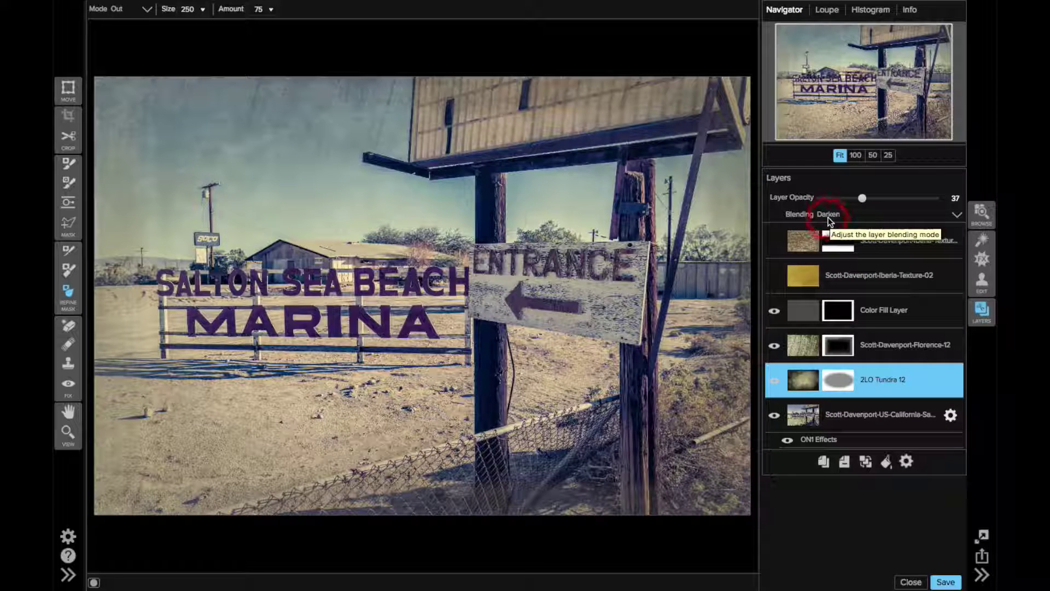
drag(830, 221, 881, 307)
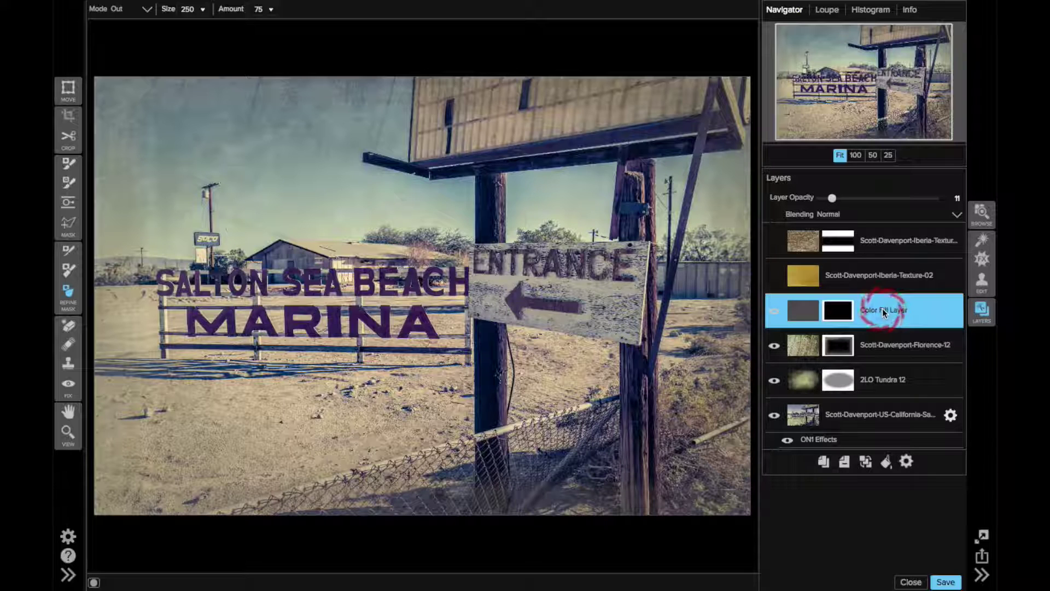
click(886, 462)
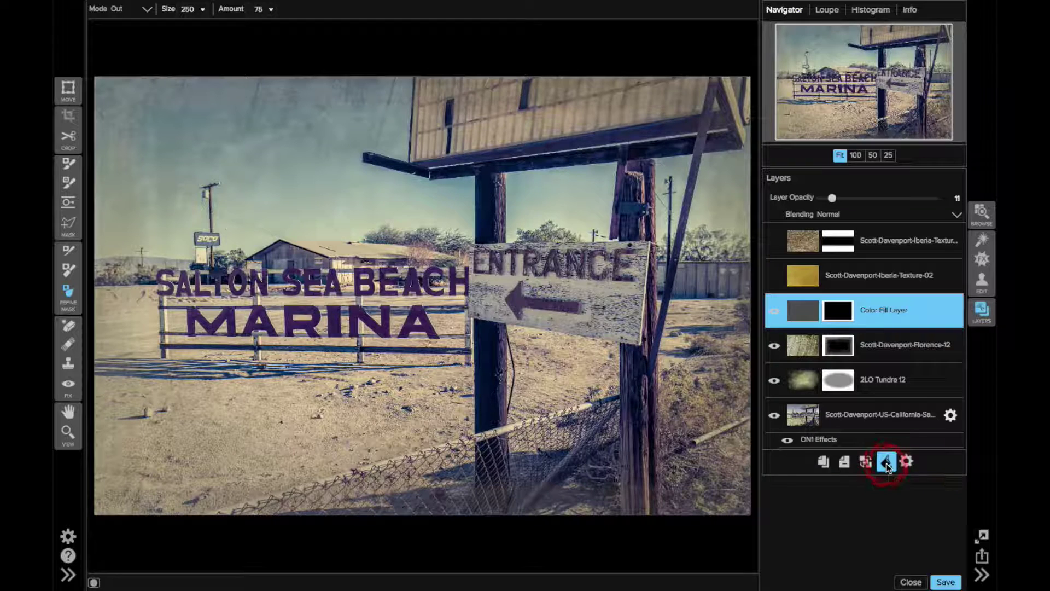
click(509, 267)
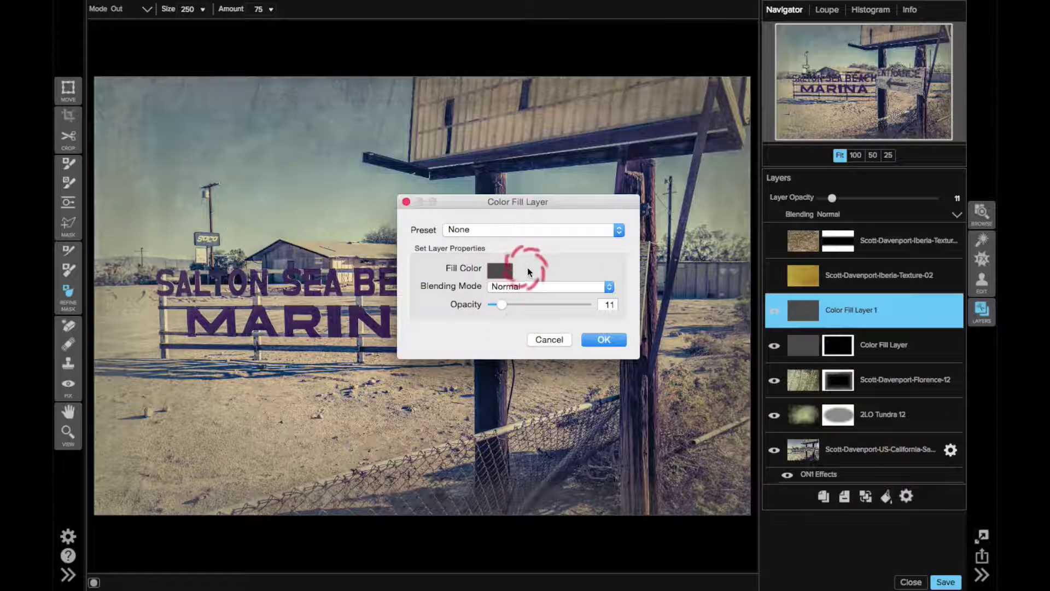
Cancel the Colors picker and the new Color Fill Layer dialog without choosing a colour
click(493, 274)
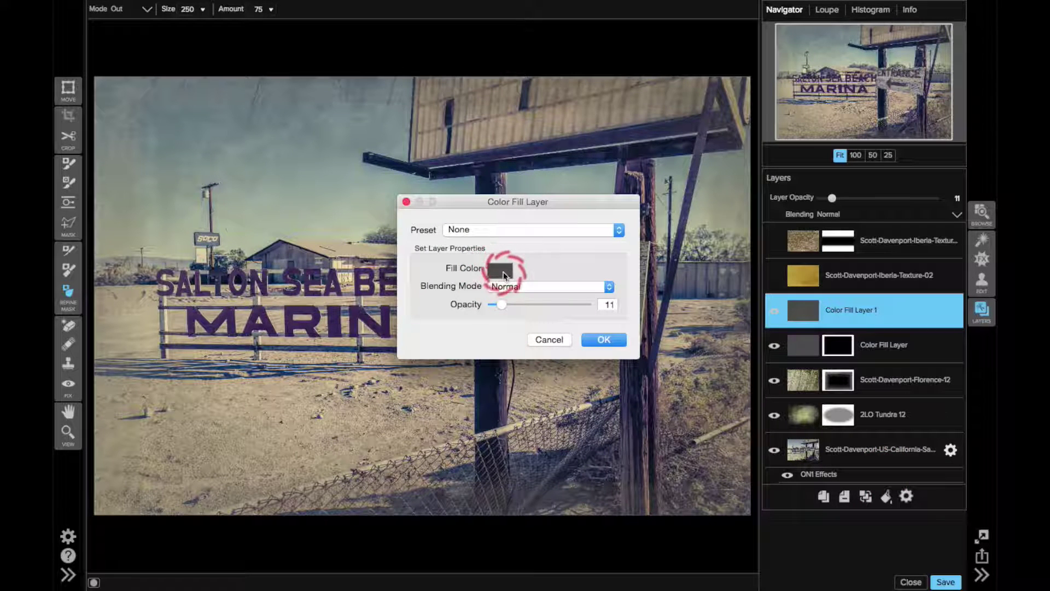
click(412, 262)
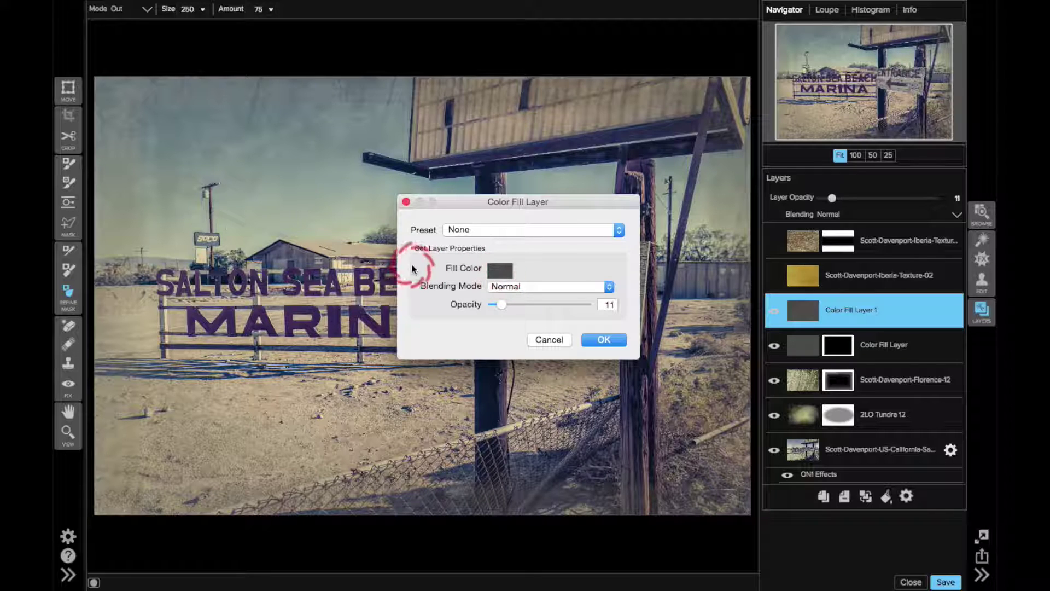
click(264, 257)
click(296, 337)
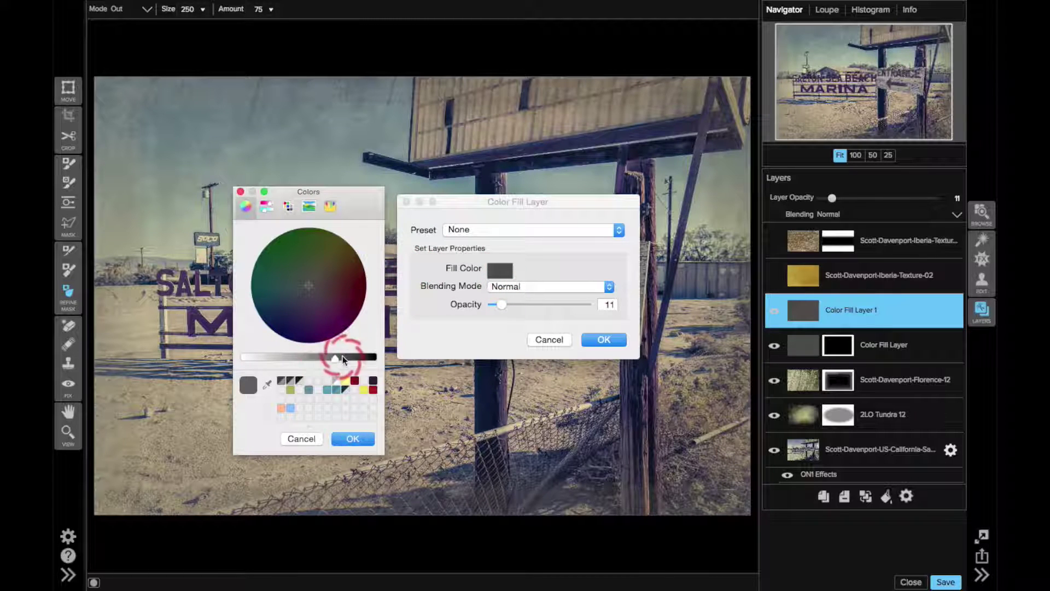
click(536, 344)
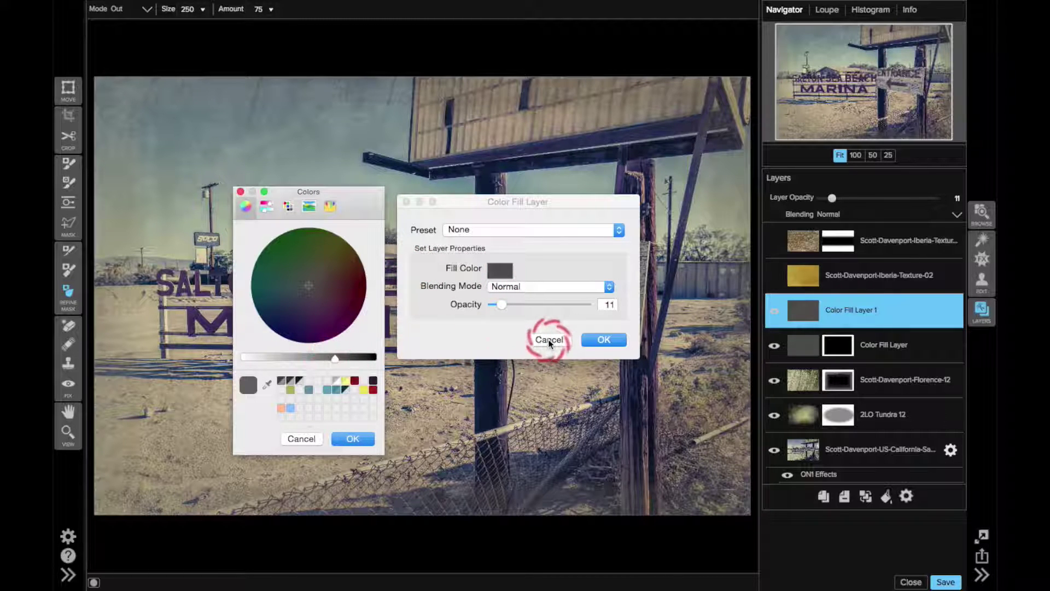
click(734, 323)
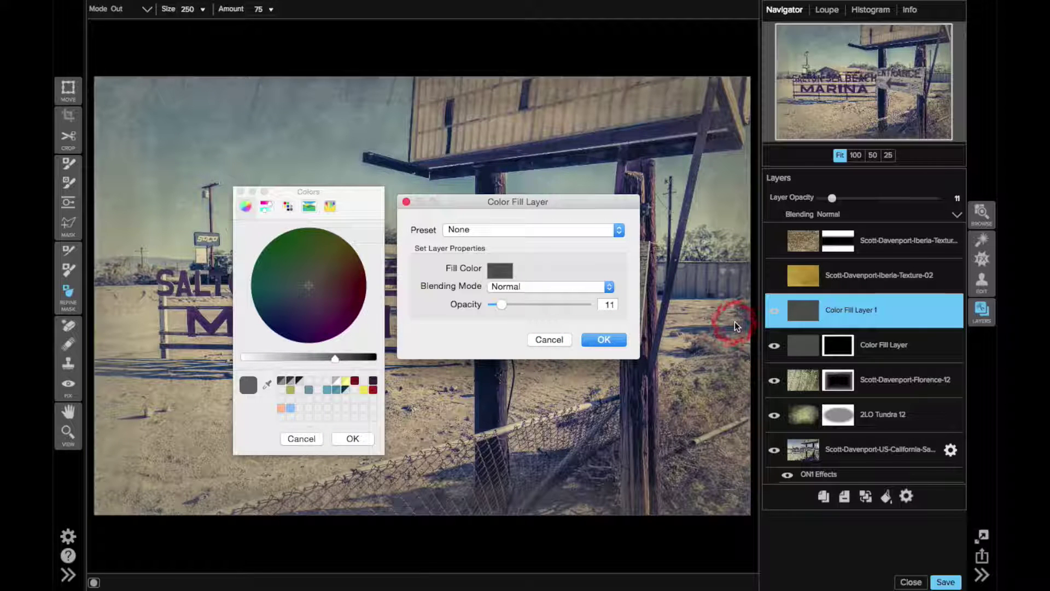
click(387, 407)
click(301, 438)
click(546, 340)
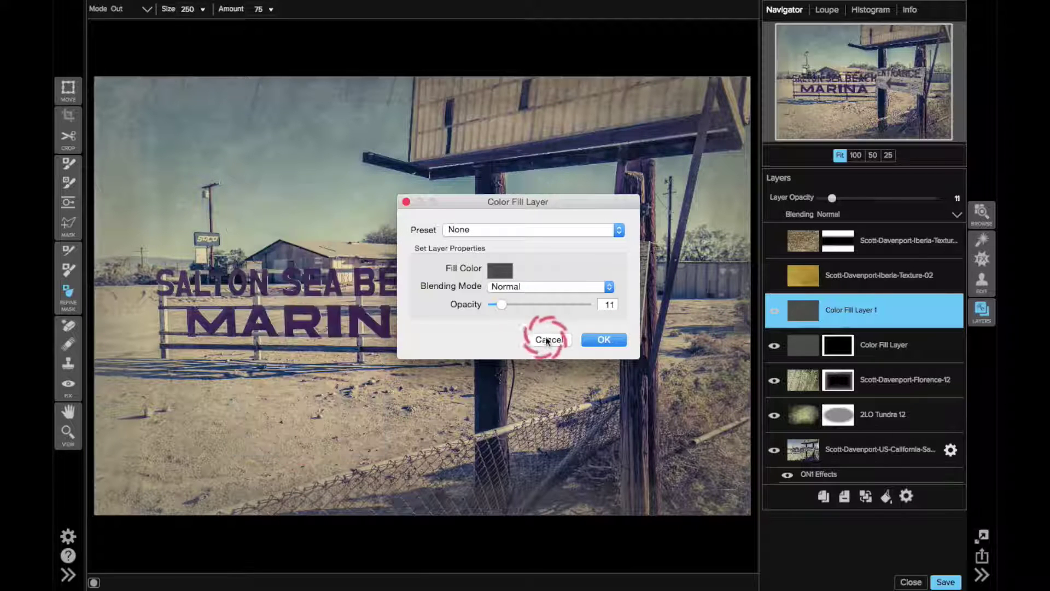
Delete Color Fill Layer 1 and reselect the original Color Fill Layer
click(847, 316)
click(845, 474)
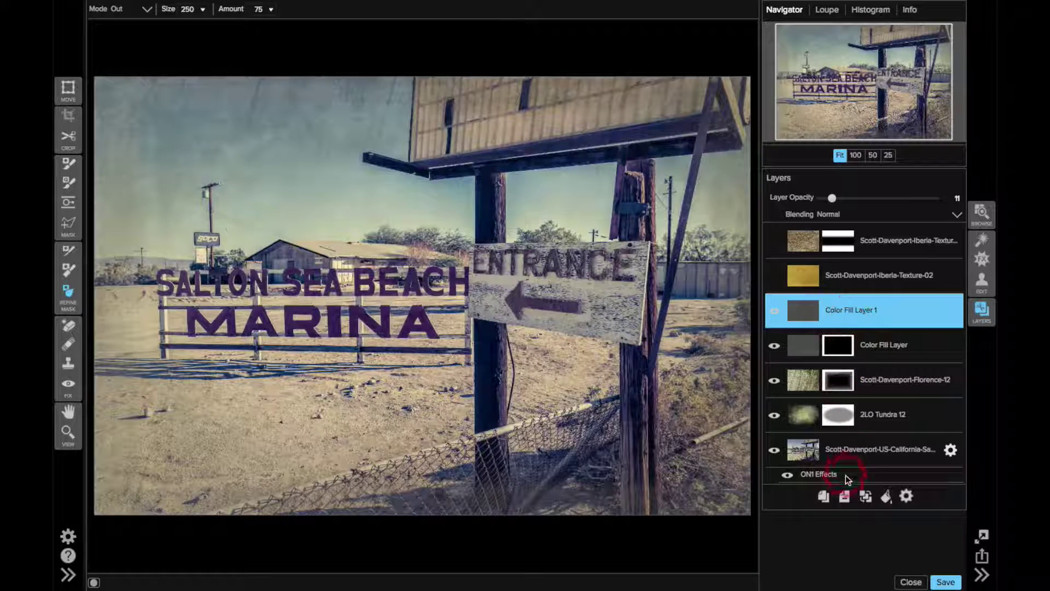
click(844, 495)
click(803, 316)
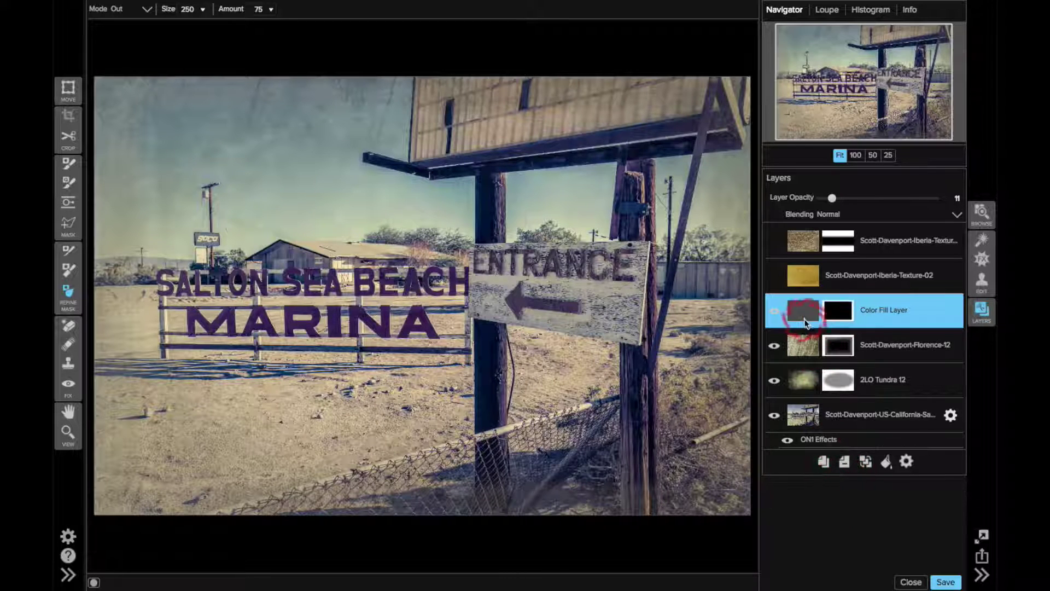
View the Color Fill Layer's mask as a red overlay and check Florence-12's mask
click(837, 313)
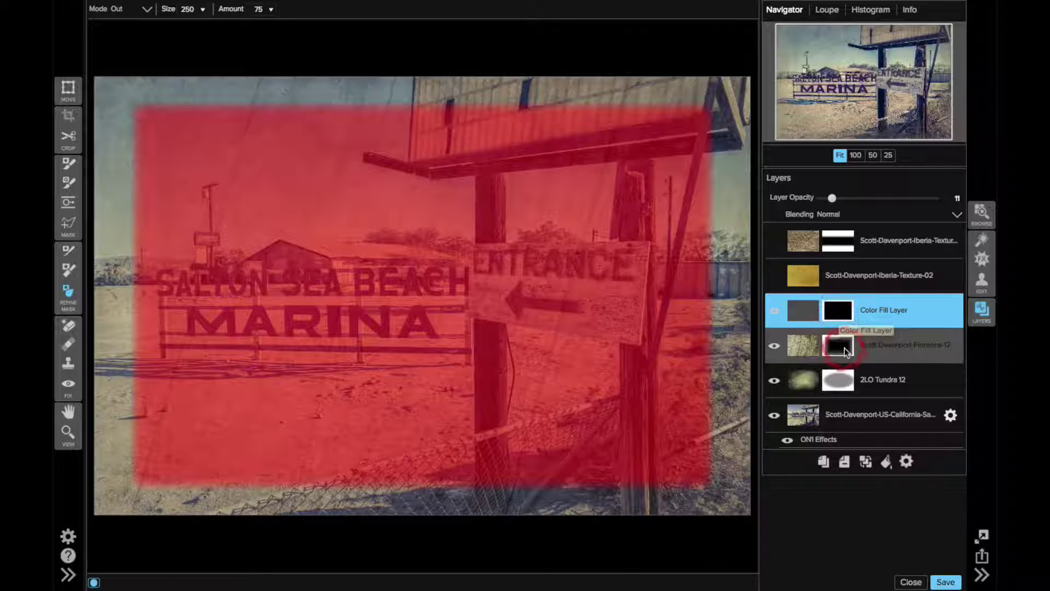
click(846, 310)
click(833, 310)
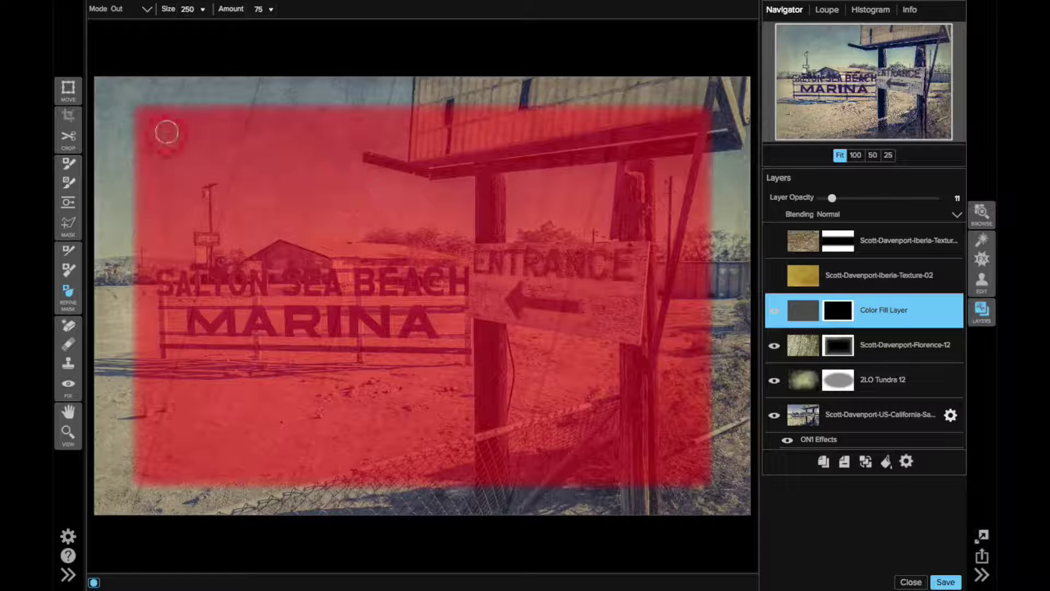
click(162, 196)
click(840, 348)
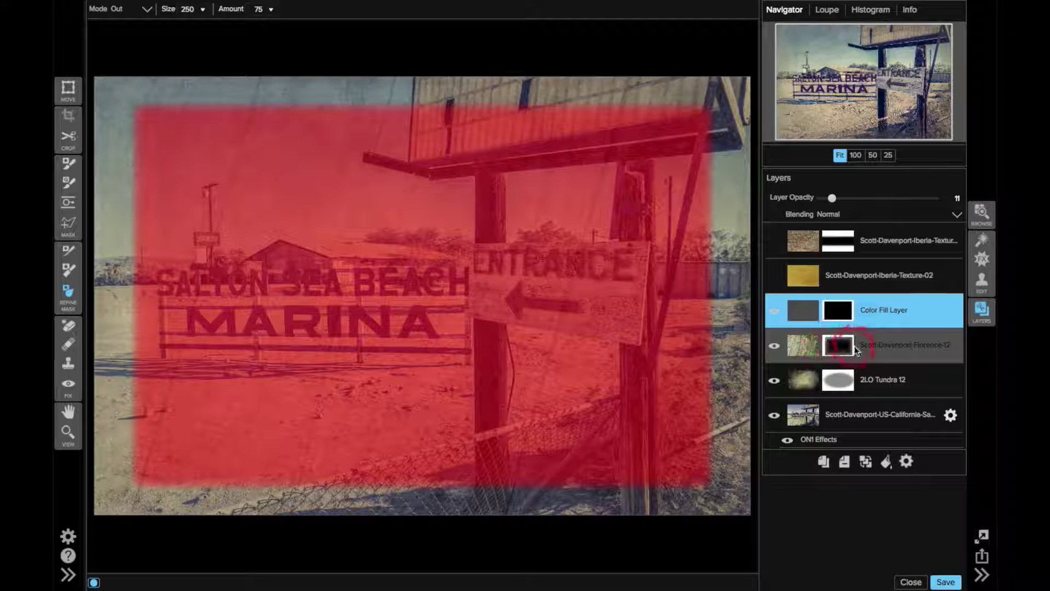
Brush extra masking along the photo's bottom edge
click(658, 286)
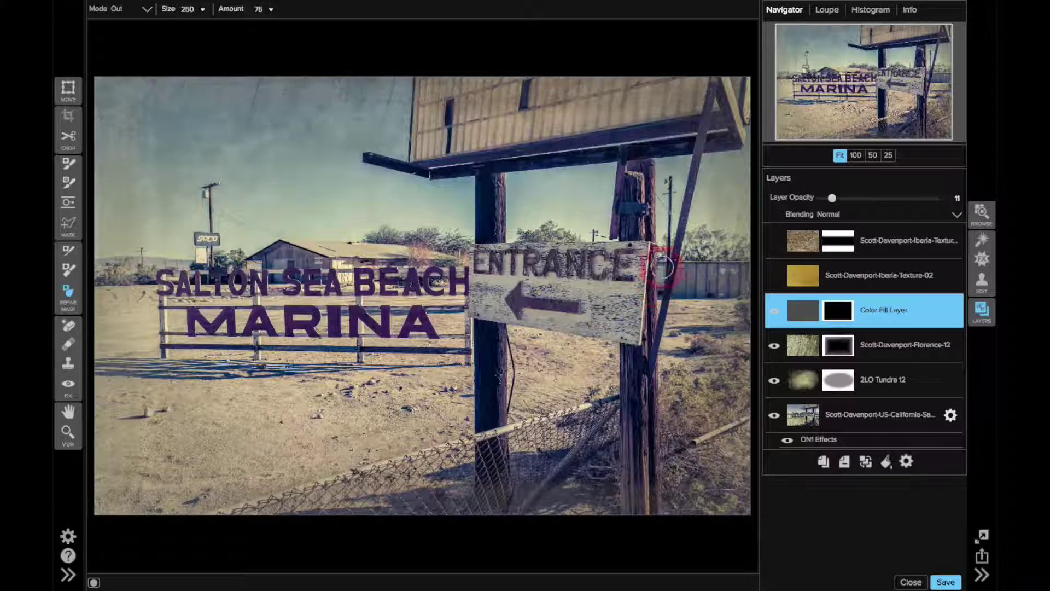
click(721, 294)
mouse_move(713, 495)
mouse_down()
mouse_move(457, 481)
mouse_move(132, 485)
mouse_up()
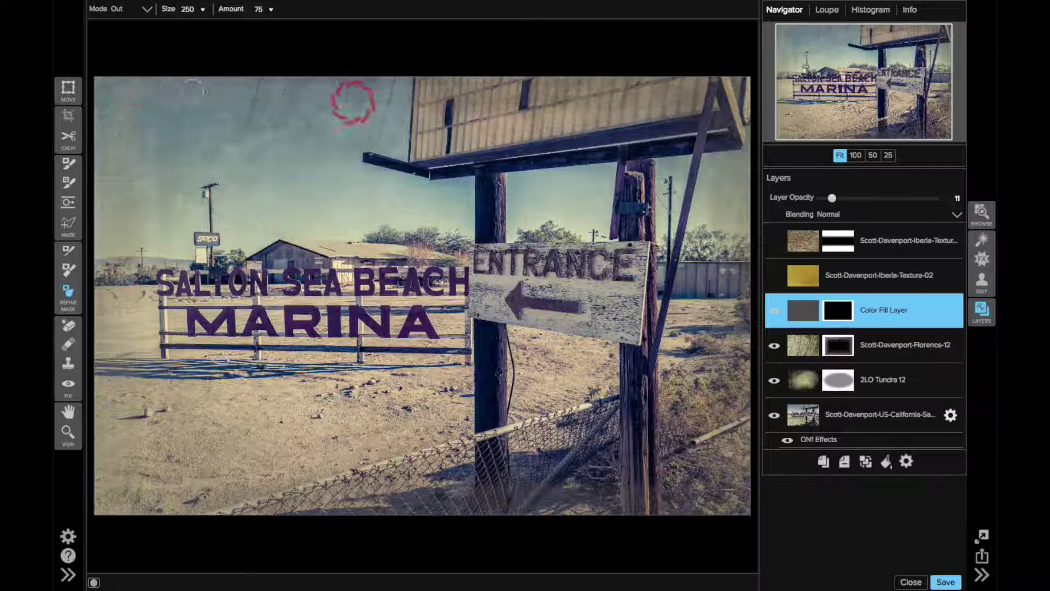
click(914, 274)
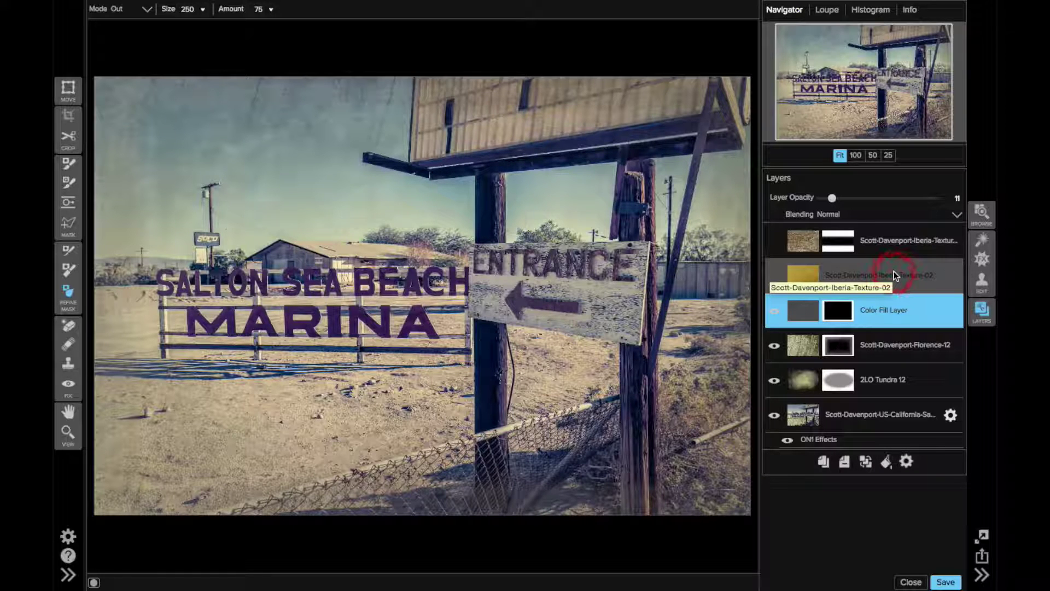
click(892, 276)
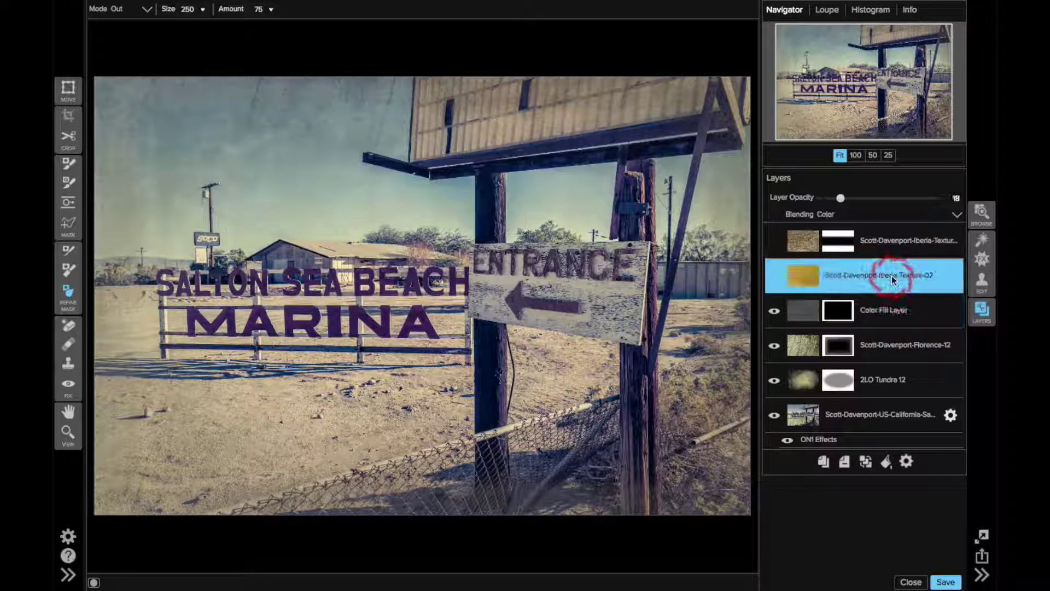
click(774, 279)
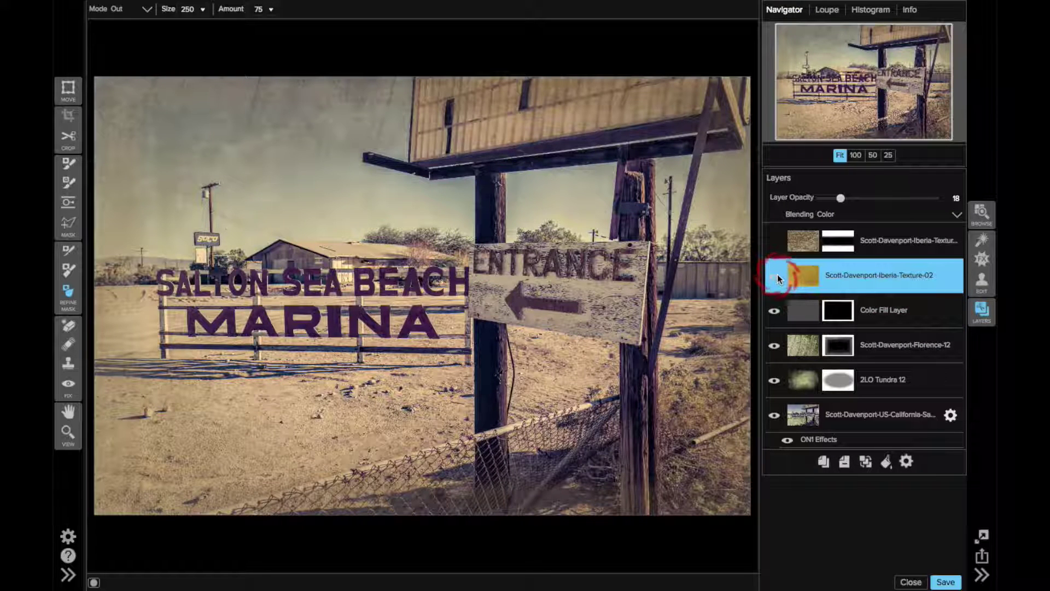
click(822, 221)
click(824, 217)
click(829, 216)
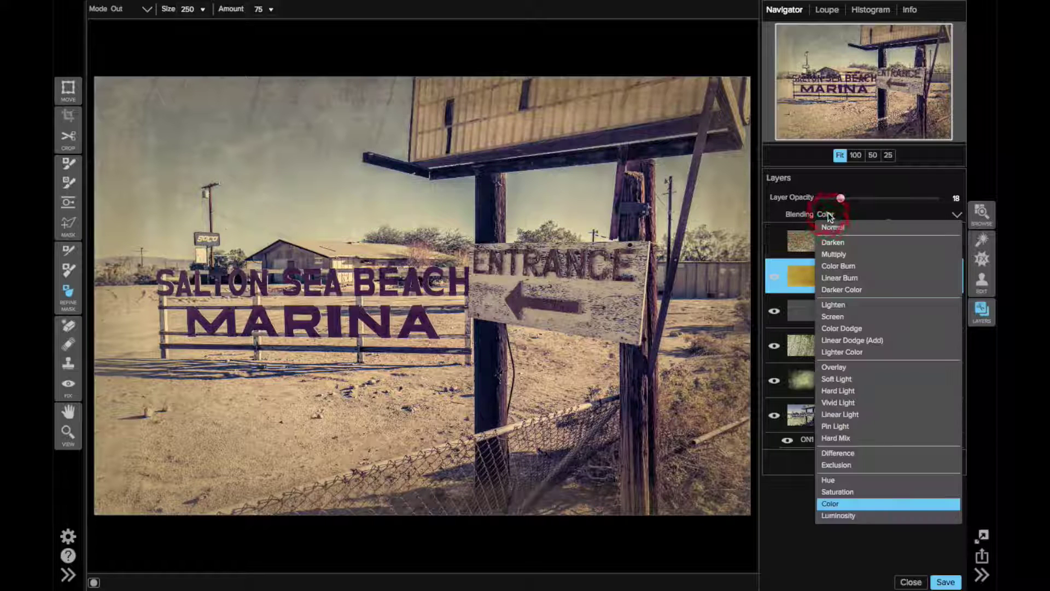
click(827, 226)
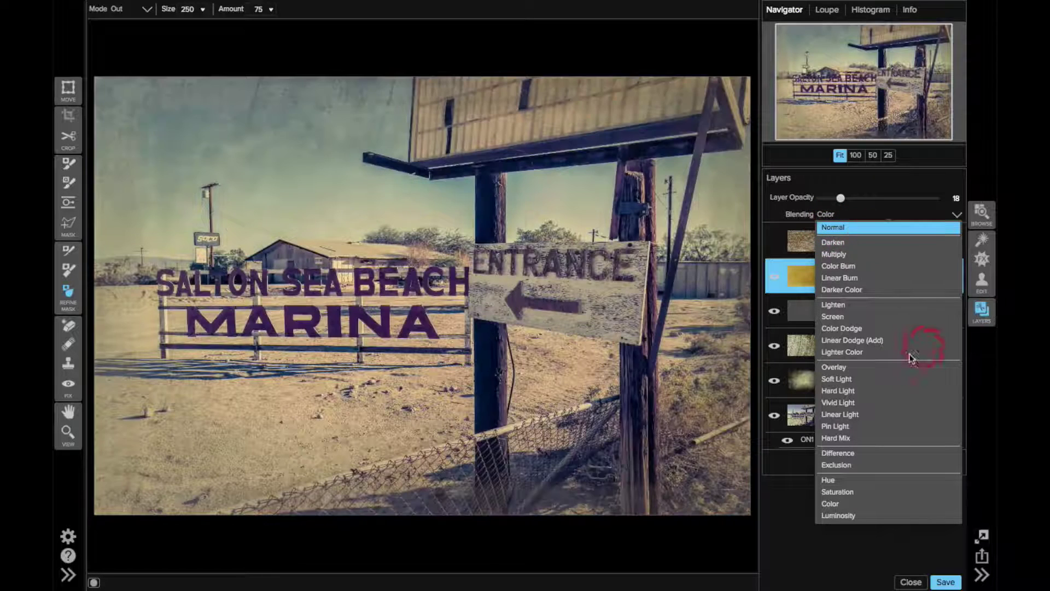
click(842, 369)
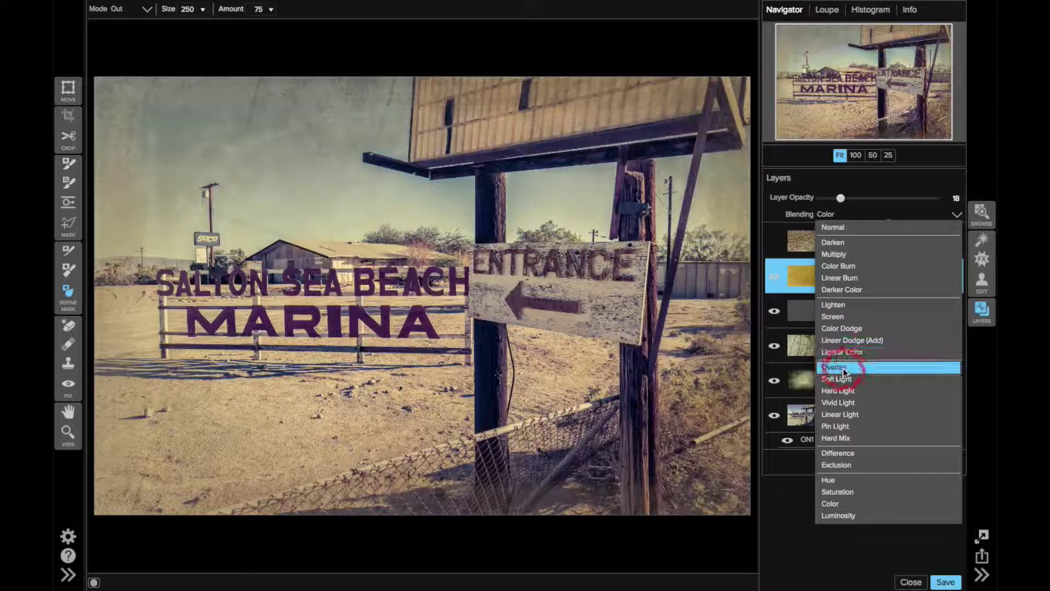
click(831, 392)
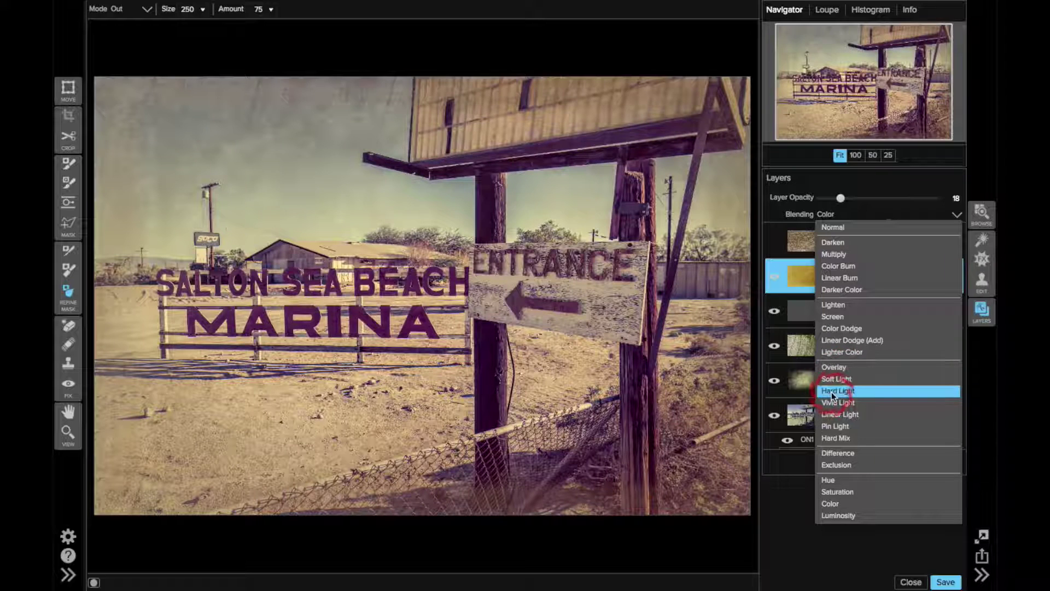
click(826, 500)
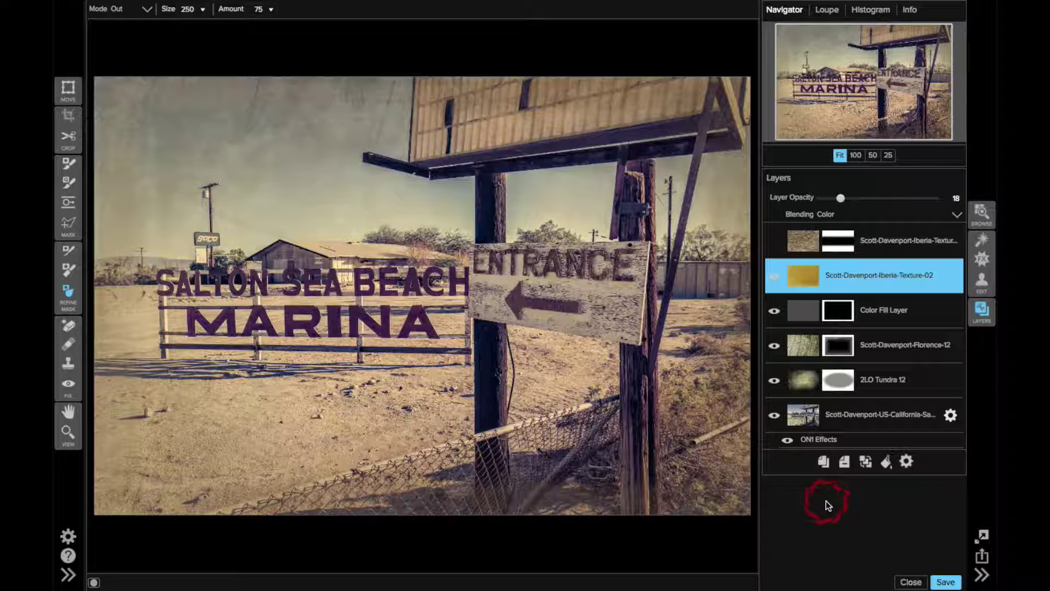
click(884, 240)
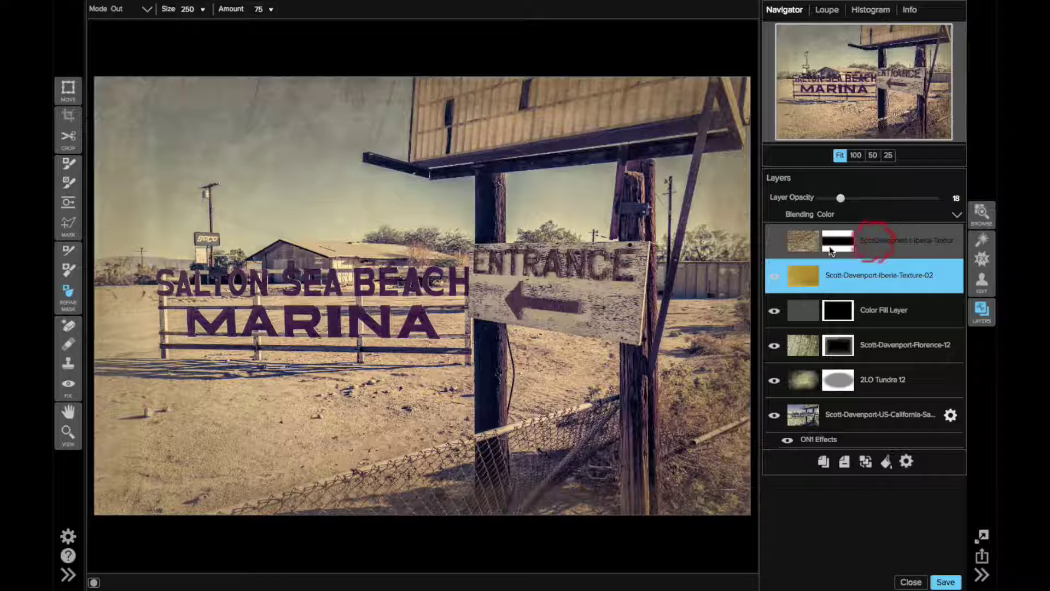
click(779, 241)
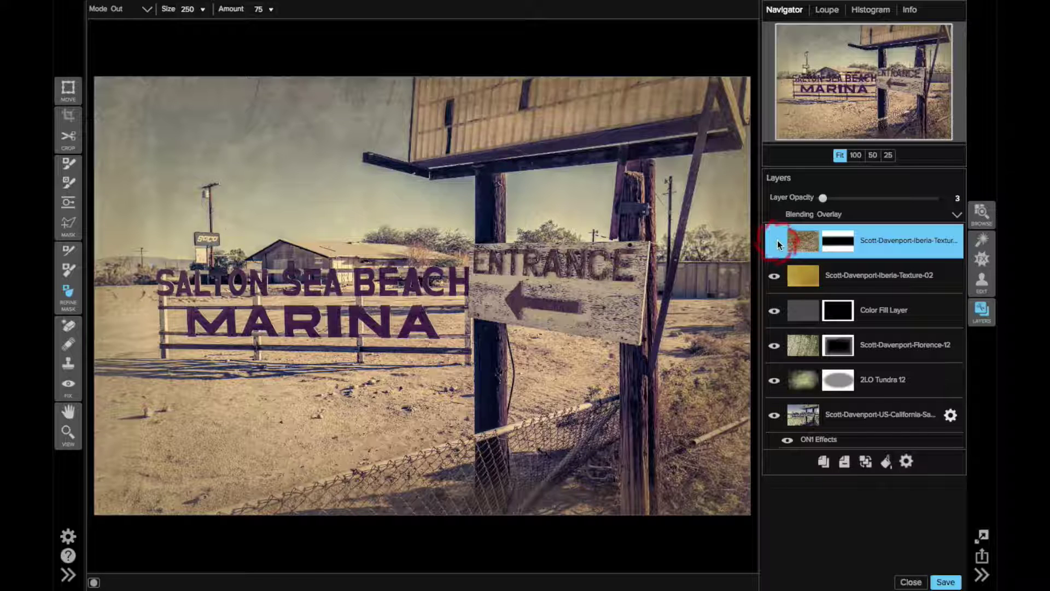
click(777, 241)
click(775, 243)
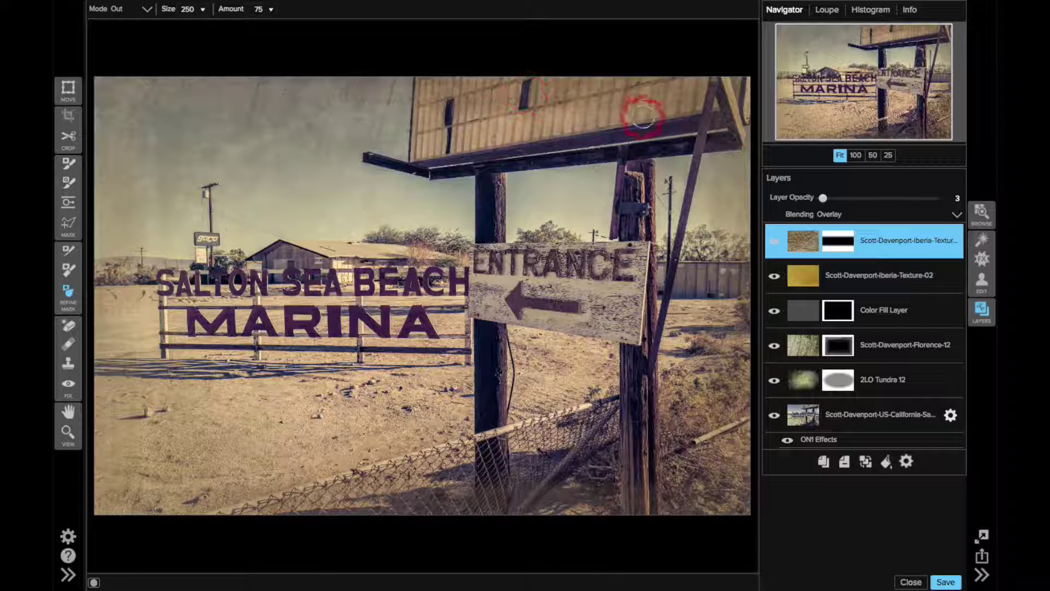
click(618, 480)
click(833, 211)
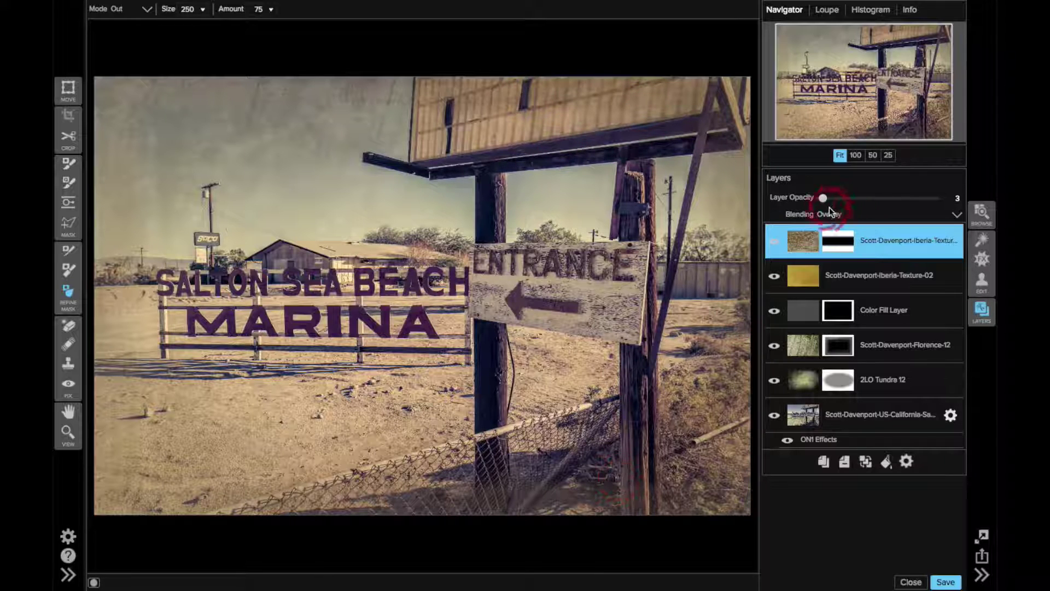
click(958, 198)
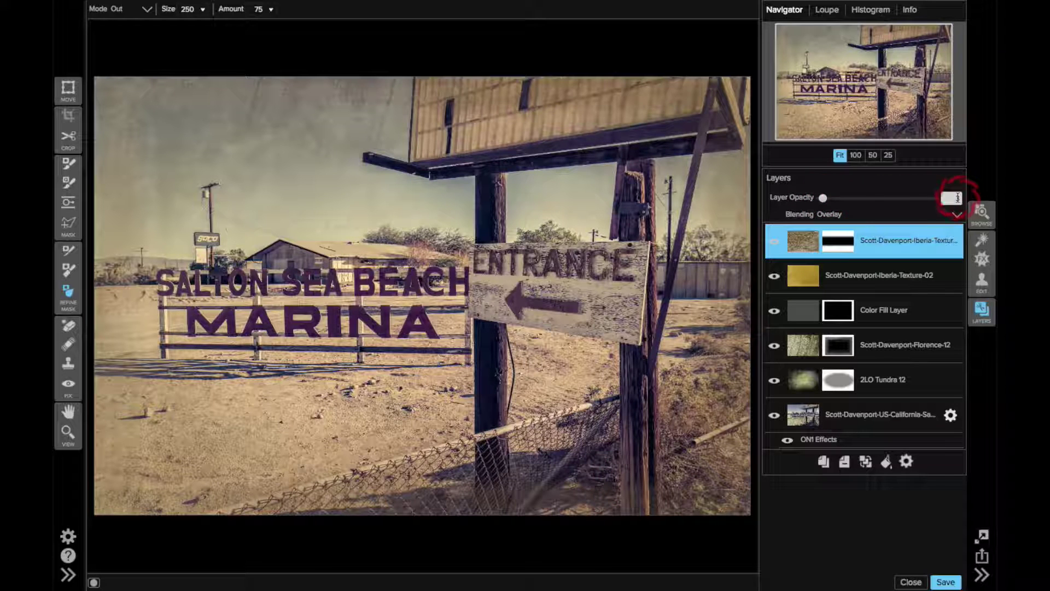
click(834, 212)
click(824, 197)
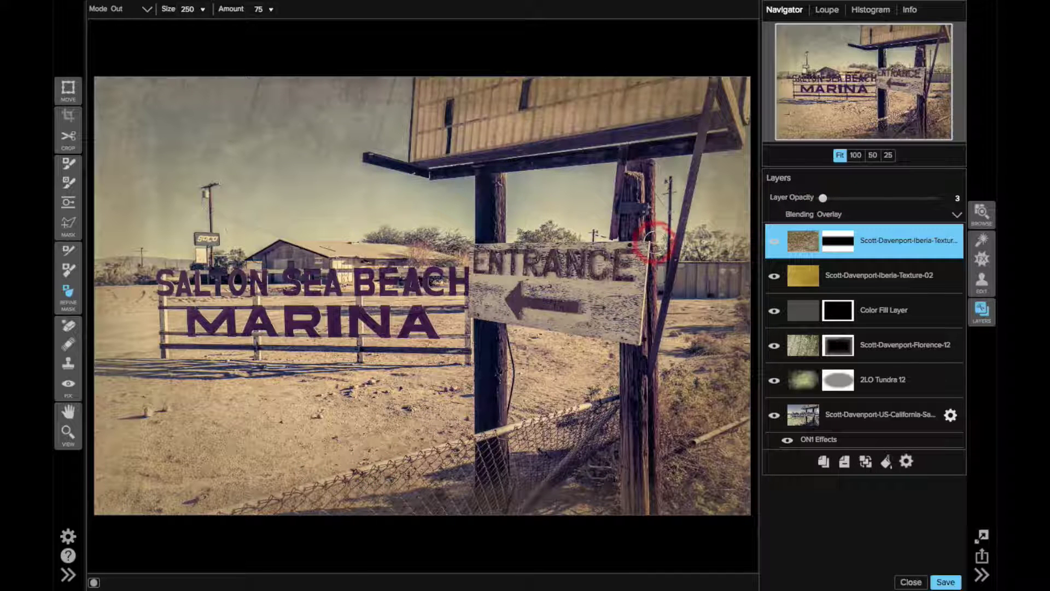
Set the mask gradient to the reflected shape and drag a new gradient down from the billboard top
key(o)
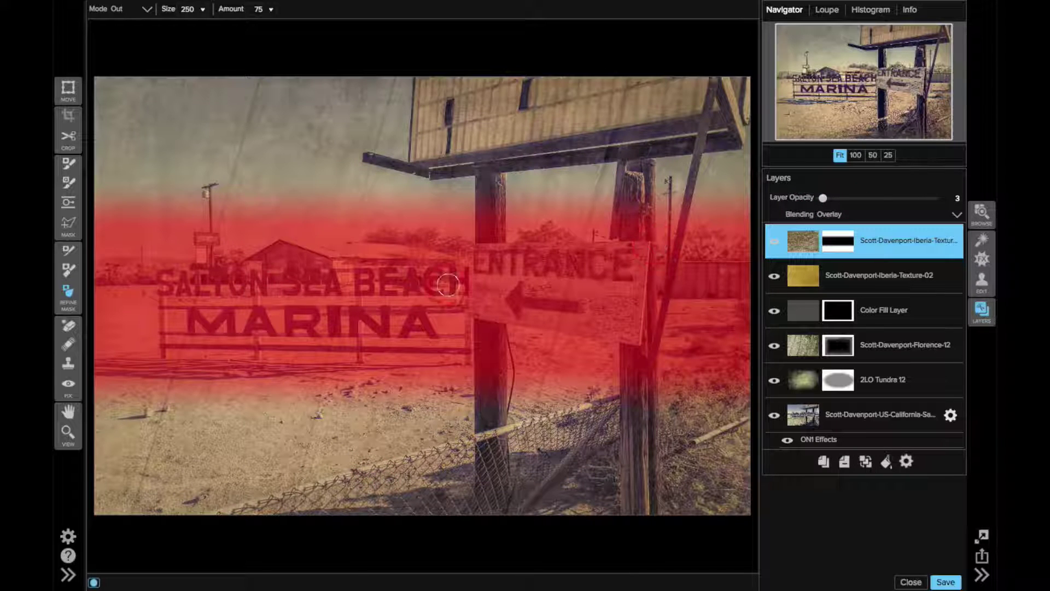
click(67, 204)
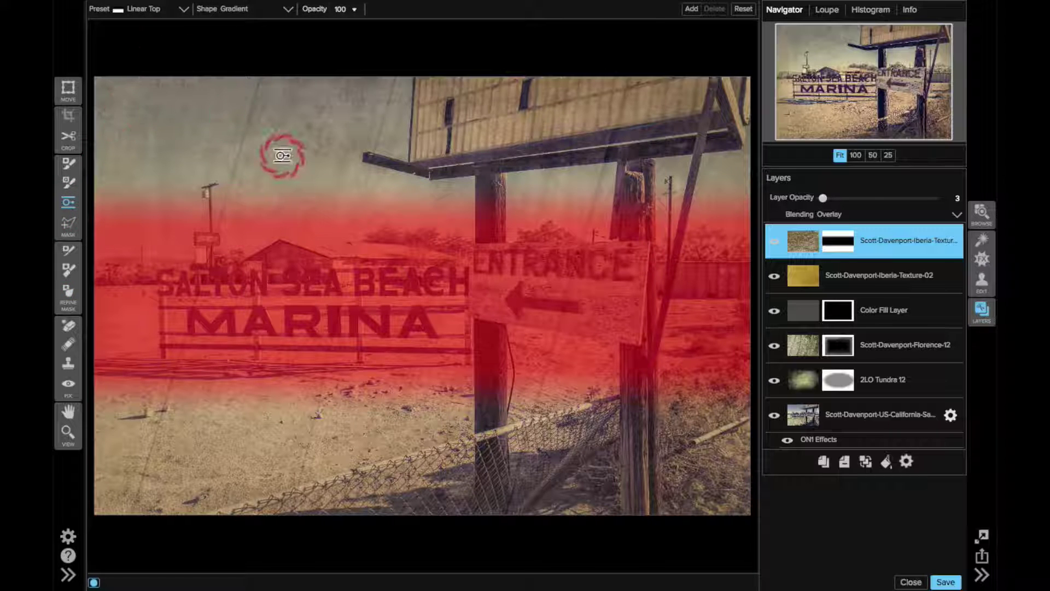
click(288, 10)
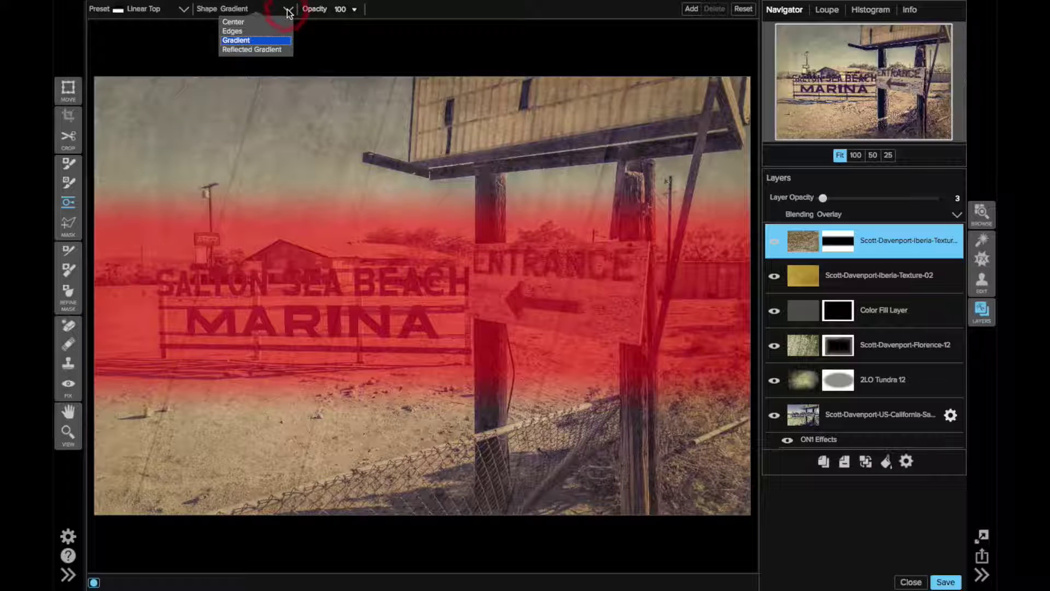
click(282, 50)
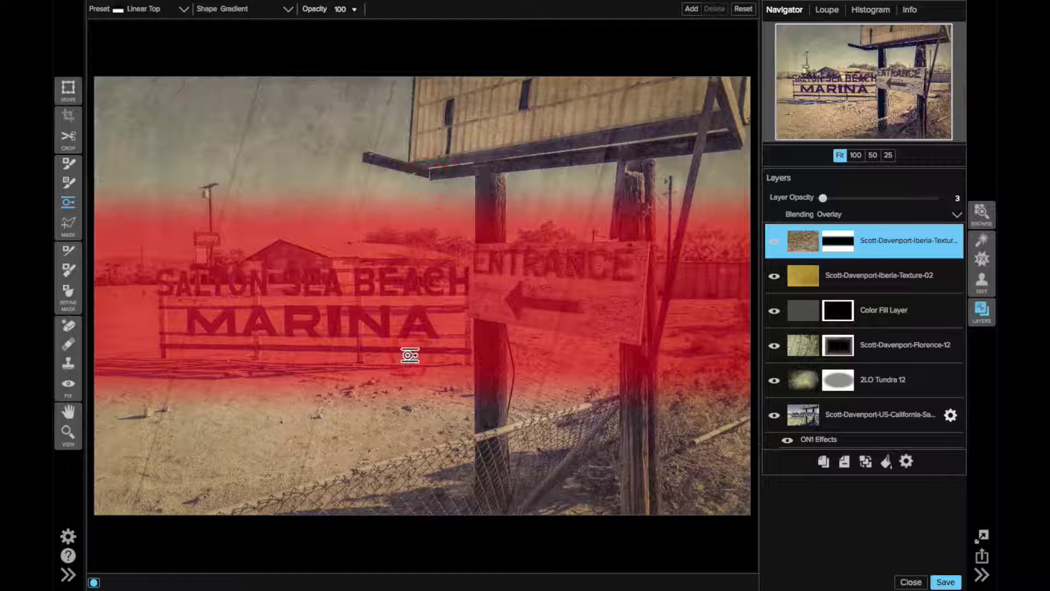
click(389, 339)
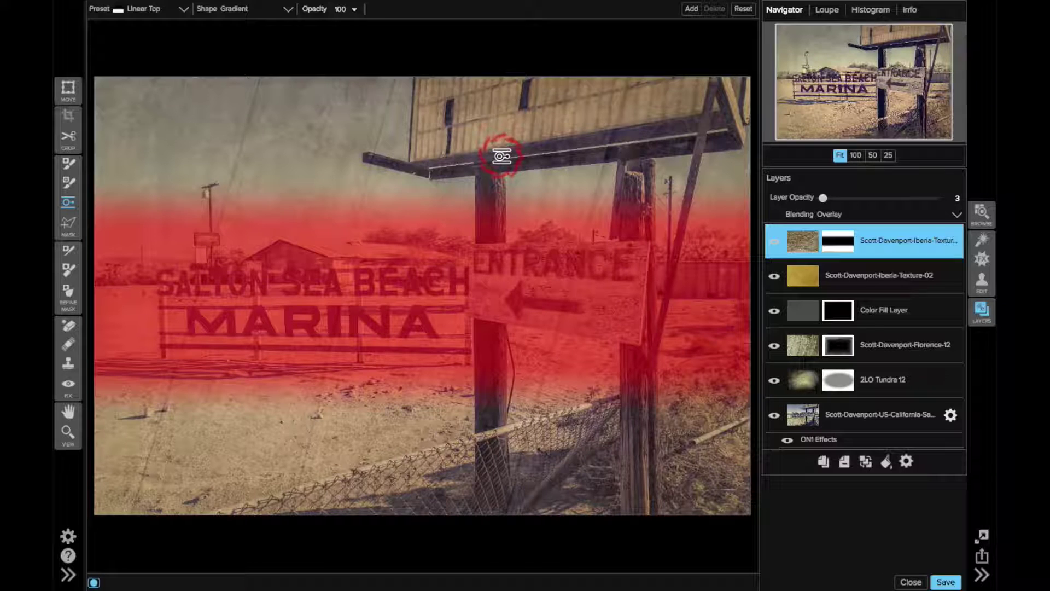
click(835, 243)
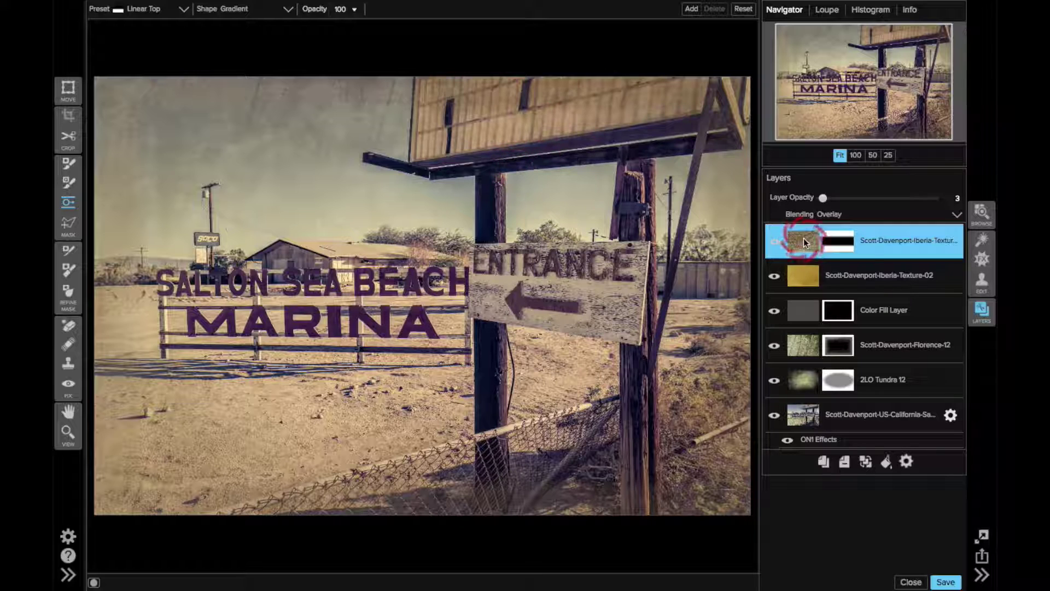
drag(439, 81, 442, 188)
Alt-click the base photo layer's eye so all texture and fill layers are hidden
alt+click(774, 416)
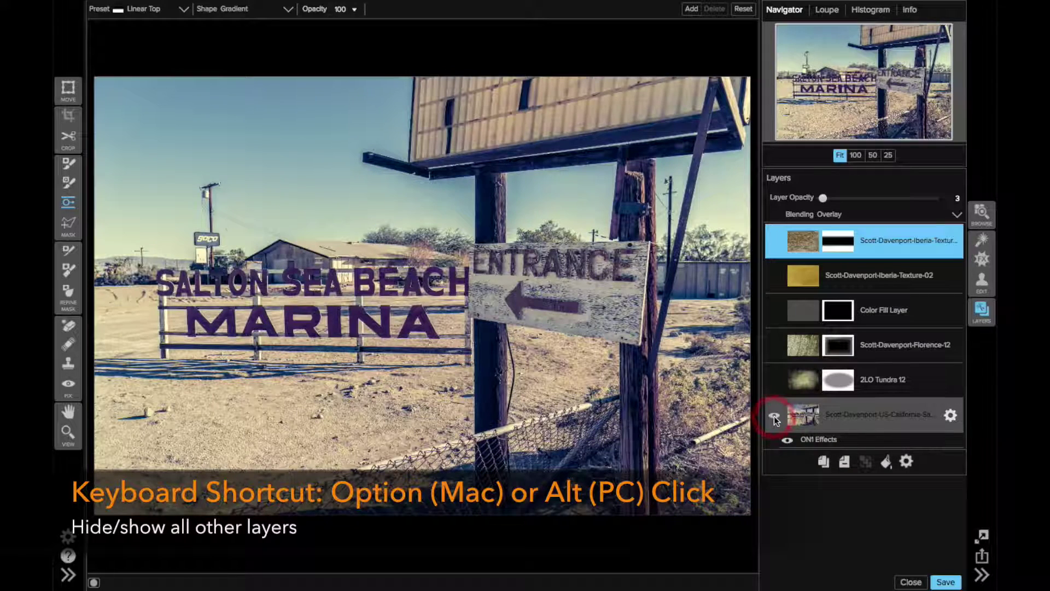